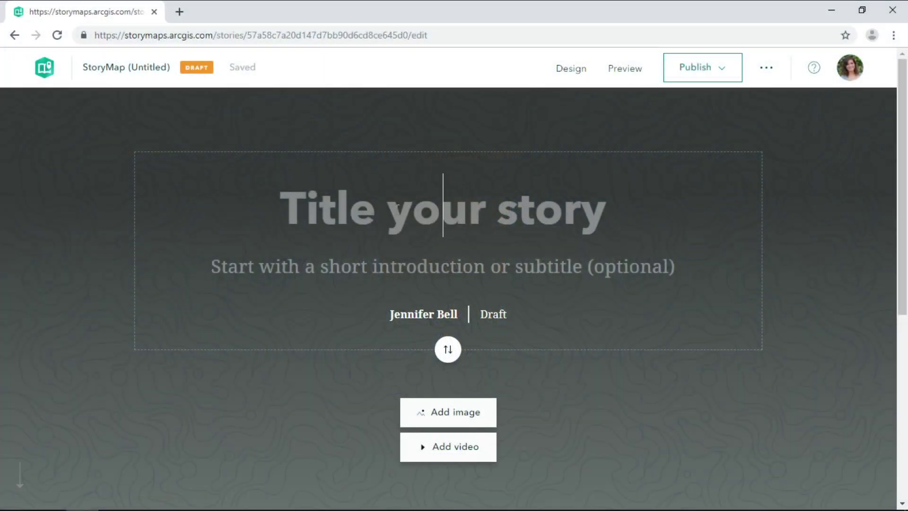
Paste 'Mapping Mount Everest' as the story title and add the expedition subtitle.
click(397, 205)
text(Mapping Mount Everest)
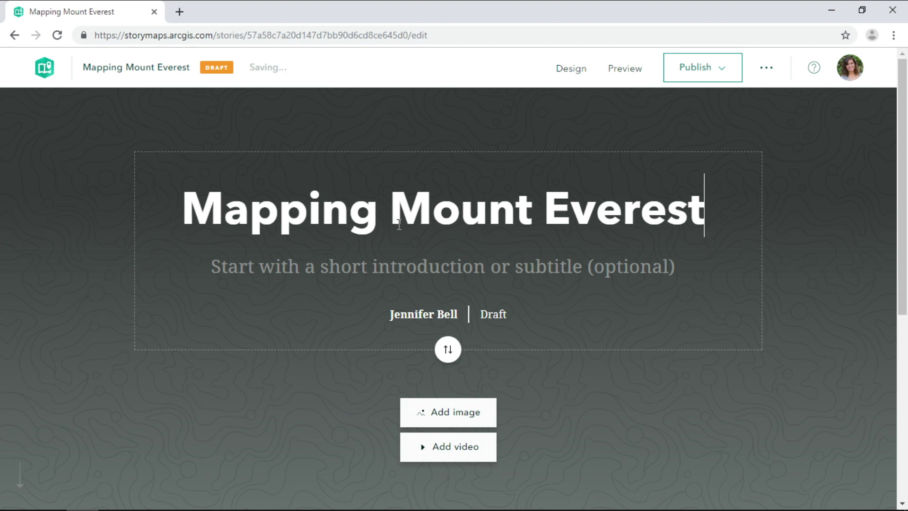
text(Alex Tait, geographer at the National Geographic Society, recounts his experiences on an expedition to the world's tallest mountain.)
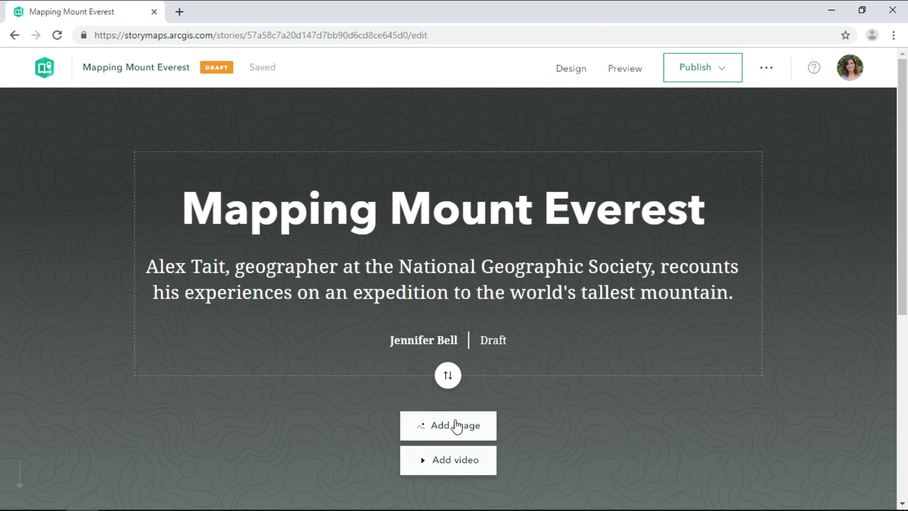
Set BaseCamp.jpg as the story's cover image.
click(456, 425)
click(226, 151)
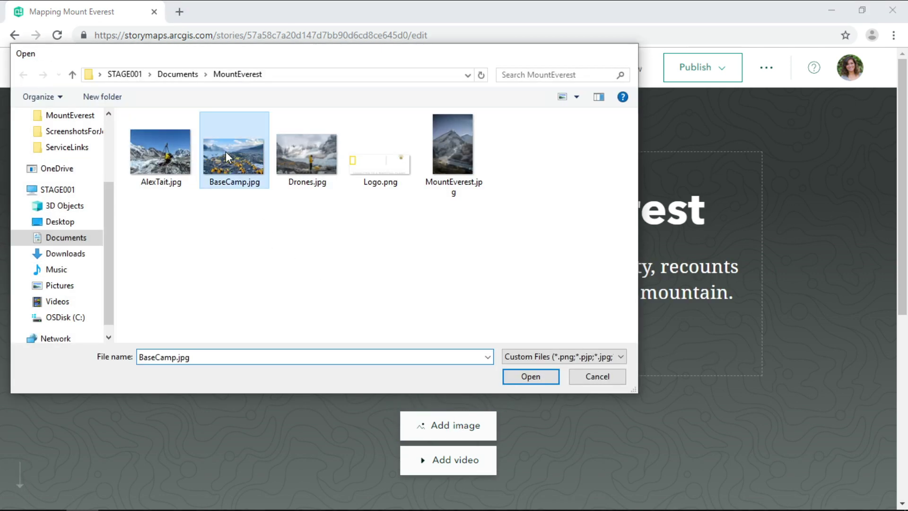
double_click(226, 151)
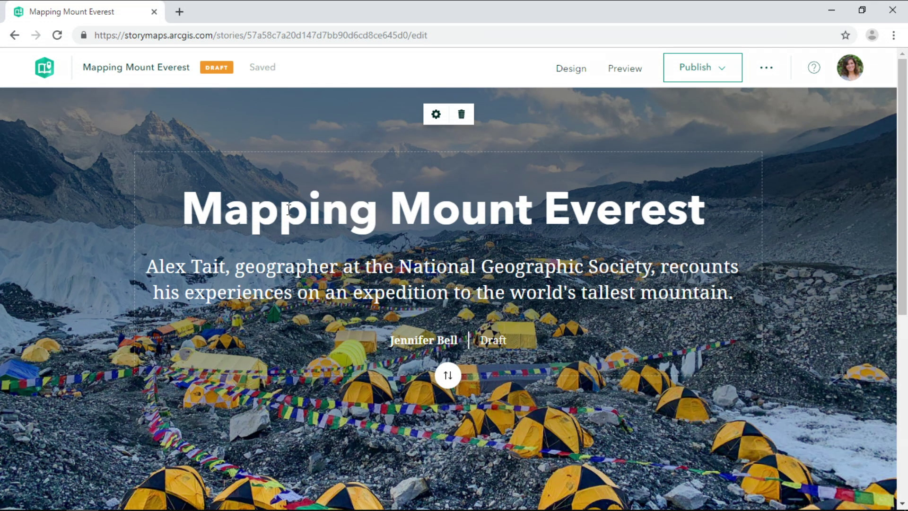
Paste the introductory expedition paragraph into the empty story body.
scroll(470, 247, down, 4)
click(207, 354)
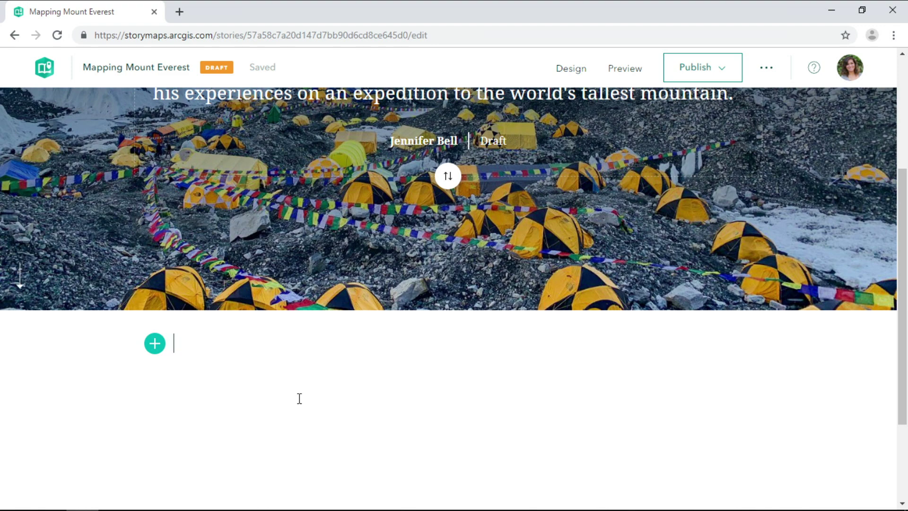
text(I’m Alex Tait, The Geographer at National Geographic. This spring, I had the amazing opportunity to lead the mapping team on the 2019 National Geographic and Rolex Perpetual Planet Extreme Expedition to Mount Everest, undertaken in partnership with Tribhuvan University. Our goals were to scan and perform detailed photogrammetry of the entire Khumbu glacier from the South Col all the way down to the toe of the glacier and to scan all of Everest Base Camp—at the highest resolution ever collected at Mount Everest.)
scroll(238, 435, down, 3)
Add a 'Live Weather @ Everest' button linked to the Everest weather widget URL.
key(Return)
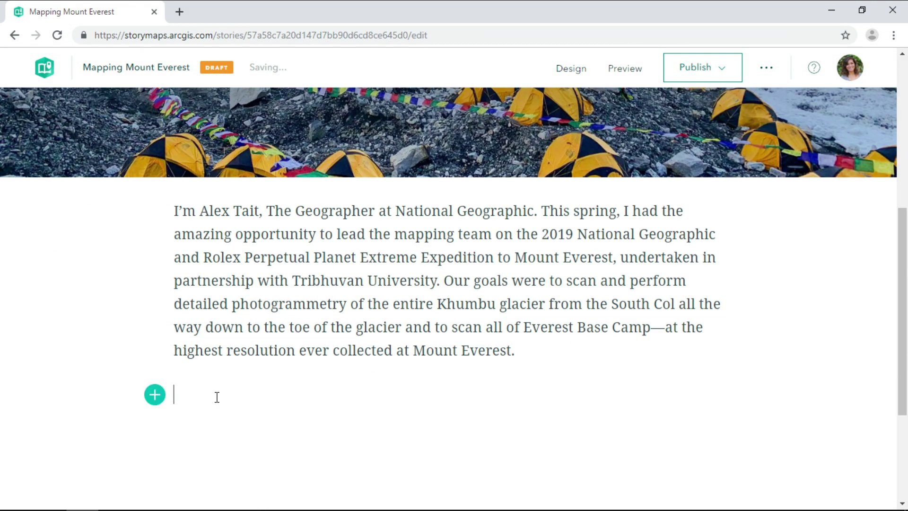
click(155, 395)
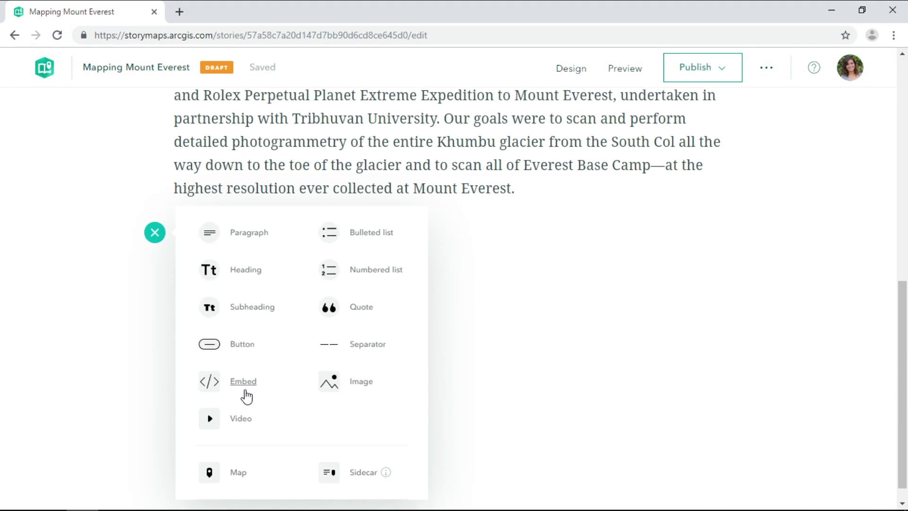
click(239, 343)
text(Live Weather @ Everest)
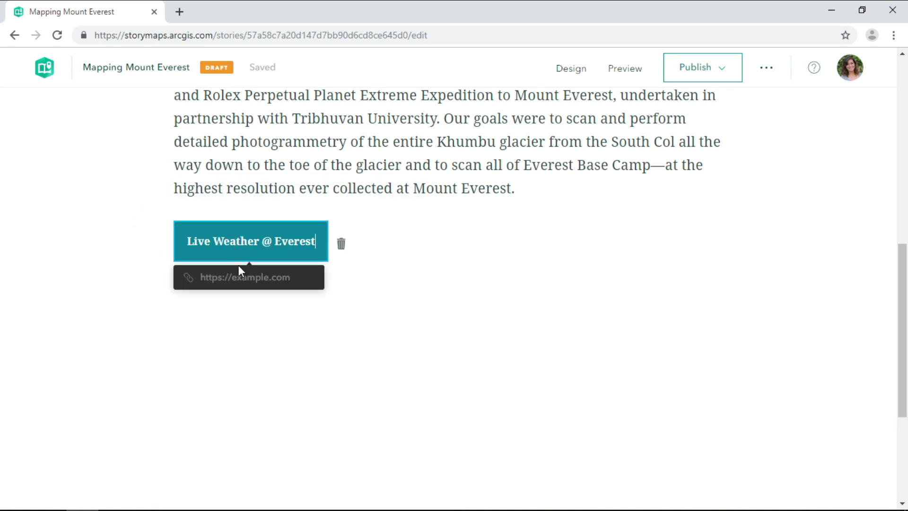
click(244, 274)
text(https://nationalgeographic.org/earth-pulse/everest/widget/16?embed=true)
click(314, 280)
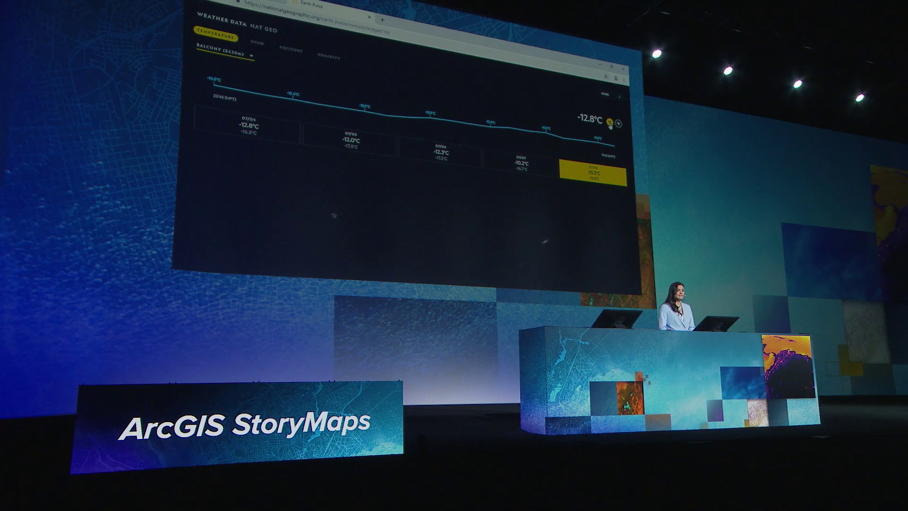
Switch the Earth Pulse Everest weather readings to Fahrenheit.
click(872, 139)
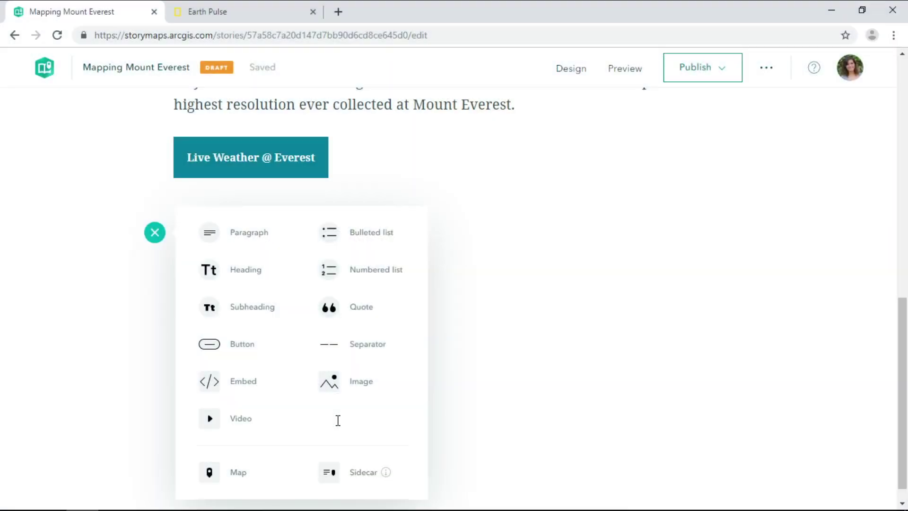
Embed the Operations Dashboard of Everest wind, humidity and temperature, and make it interactive.
click(249, 383)
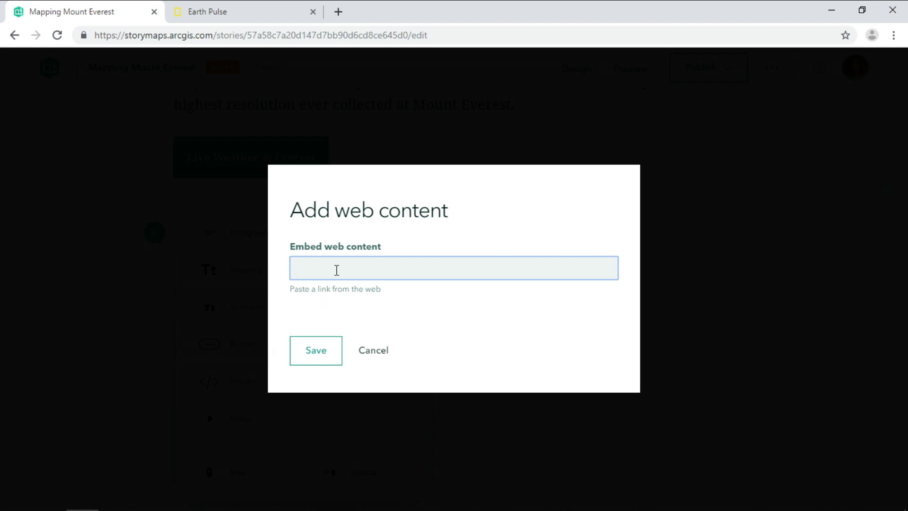
key(ctrl+v)
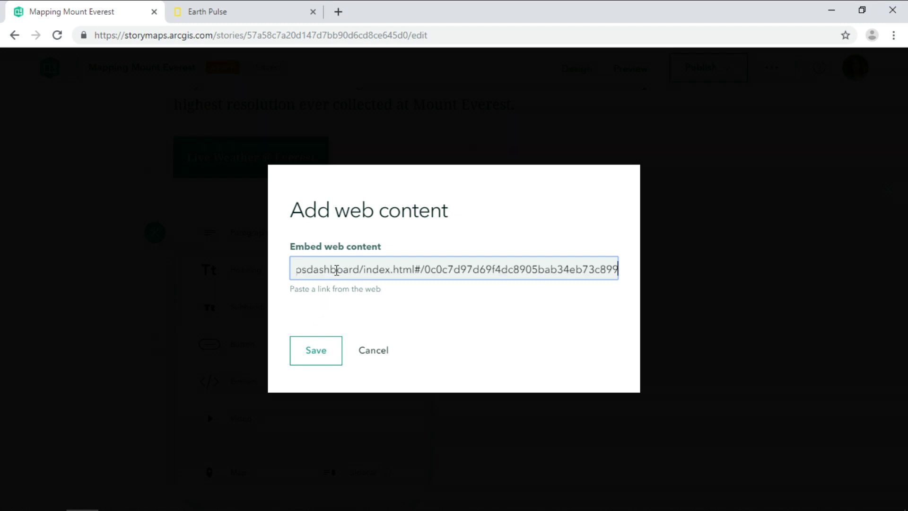
click(321, 360)
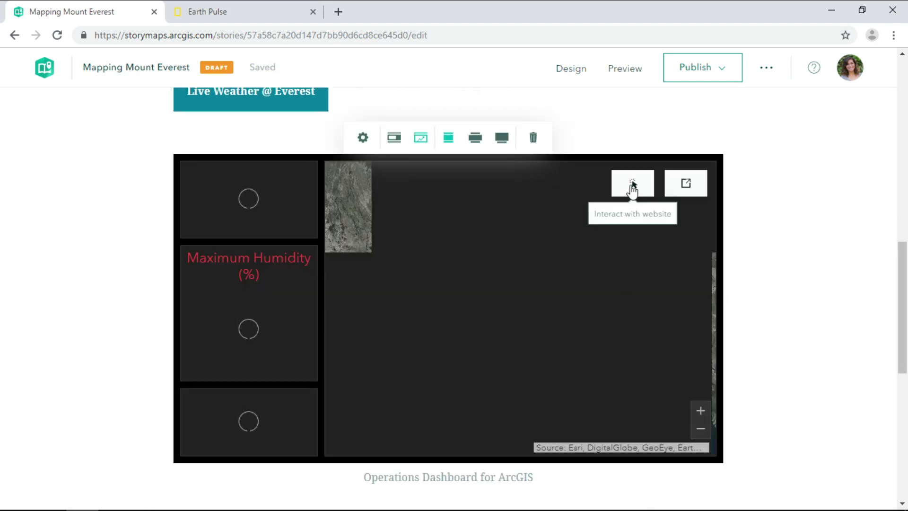
click(632, 184)
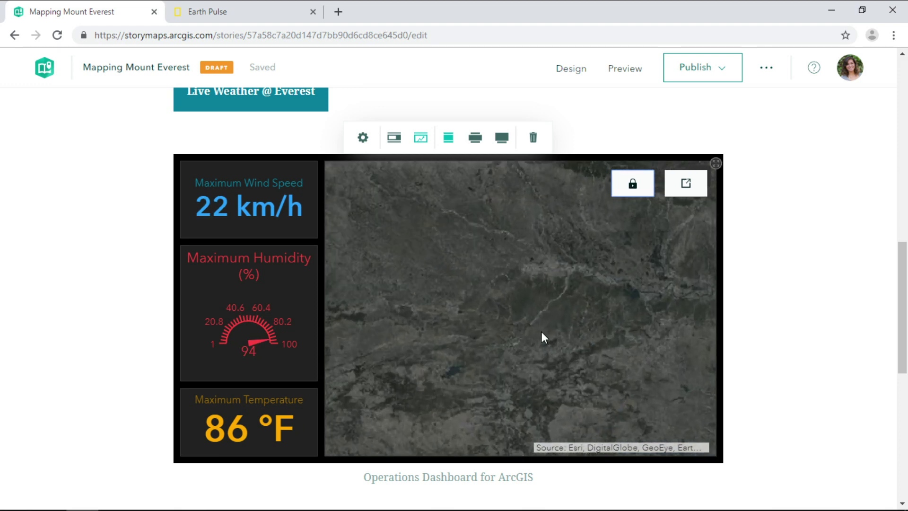
scroll(652, 335, down, 4)
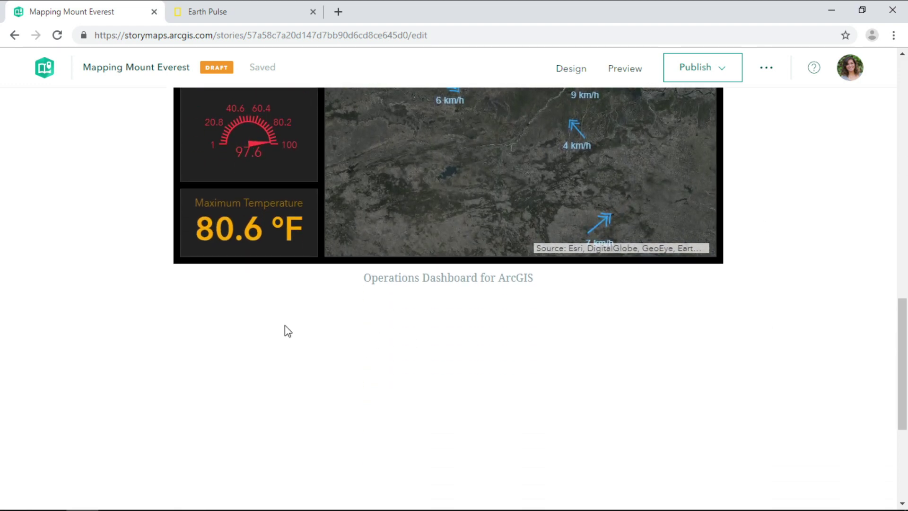
Insert a separator after the dashboard, then add a Map block as a new express map.
click(155, 339)
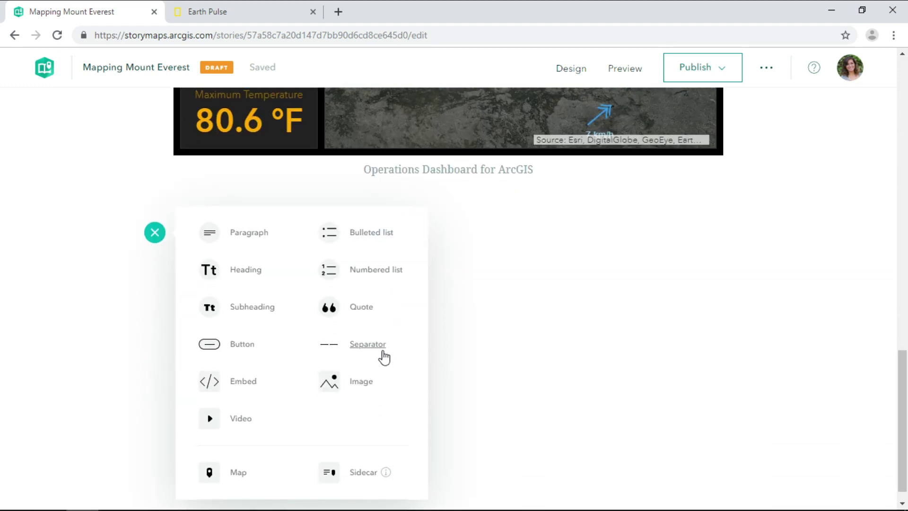
click(379, 346)
click(169, 306)
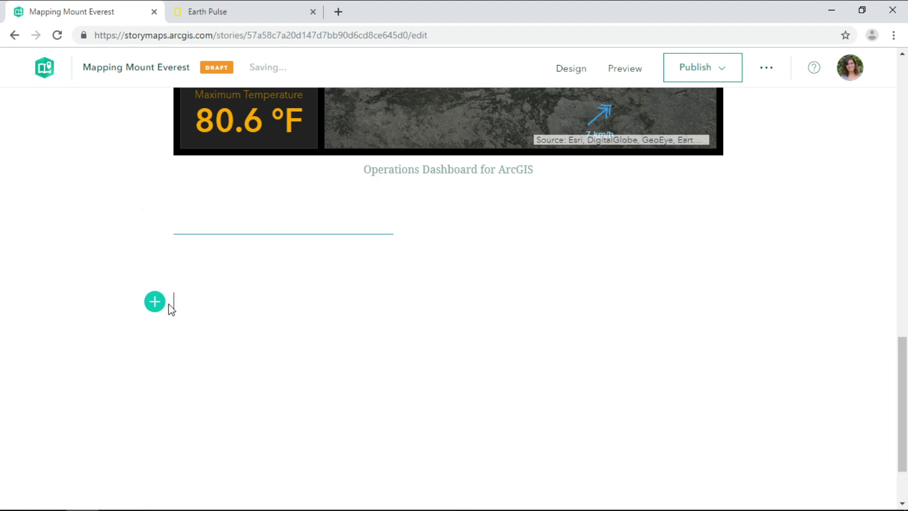
click(156, 305)
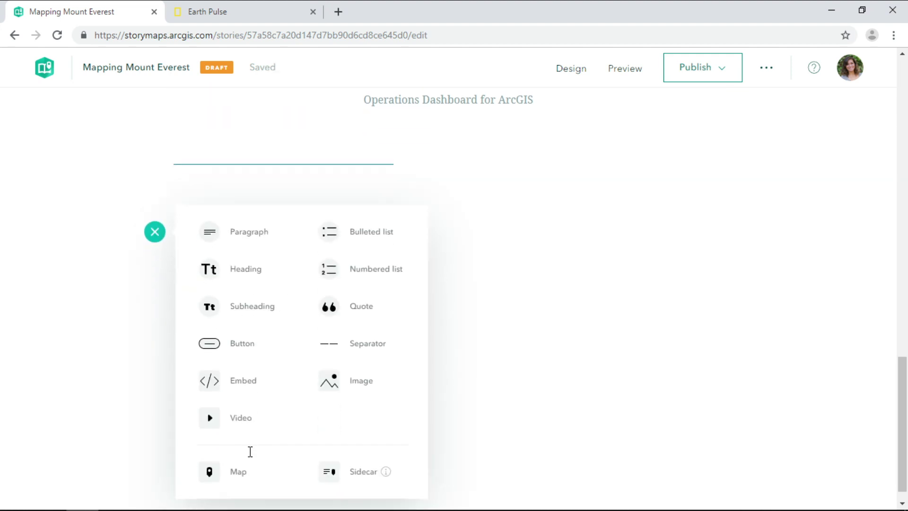
click(237, 473)
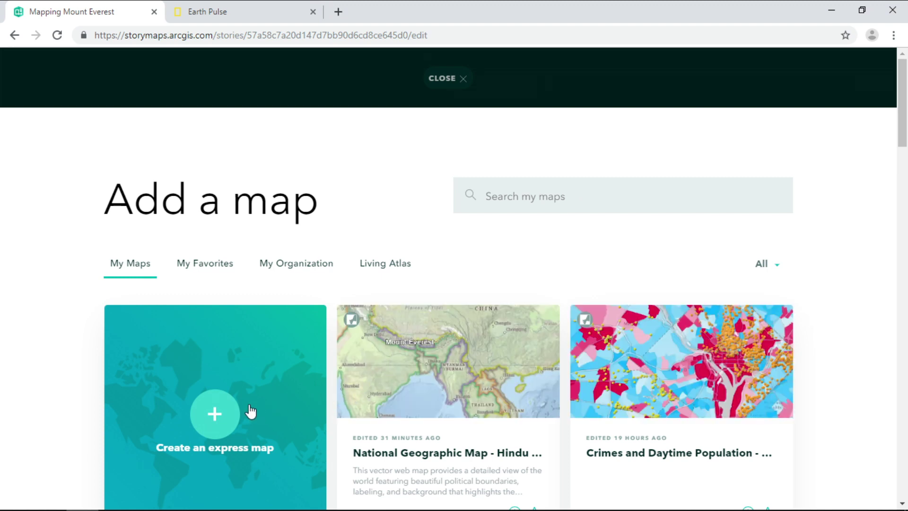
click(225, 409)
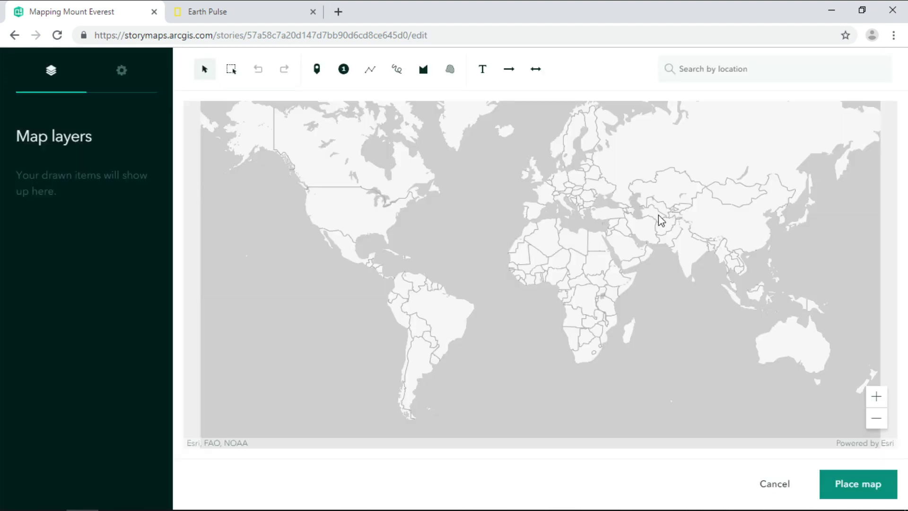
scroll(664, 224, up, 1)
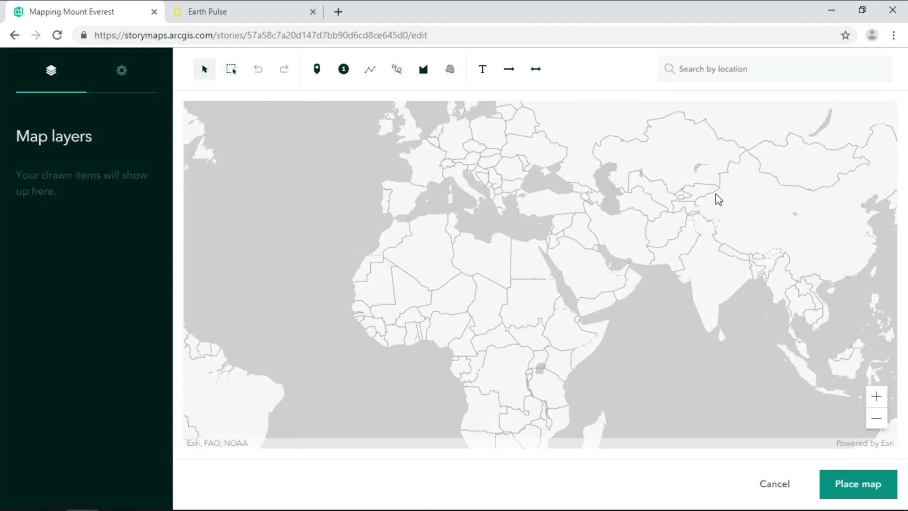
Add a Kathmandu, Bagmati point to the express map.
drag(685, 199, 598, 208)
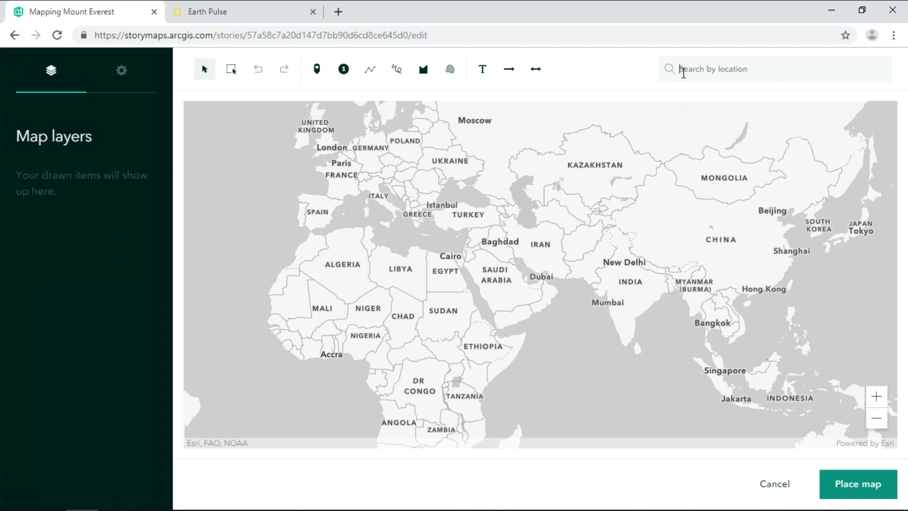
text(Kathmandu)
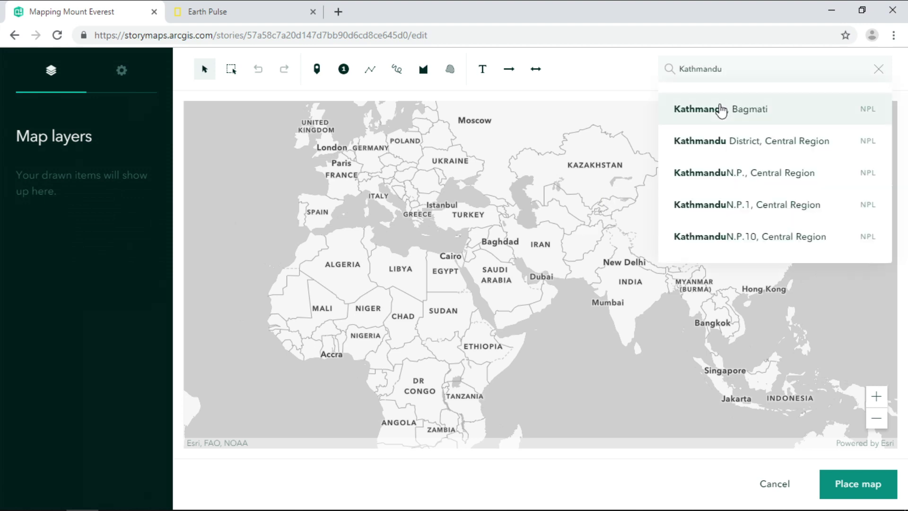
click(722, 111)
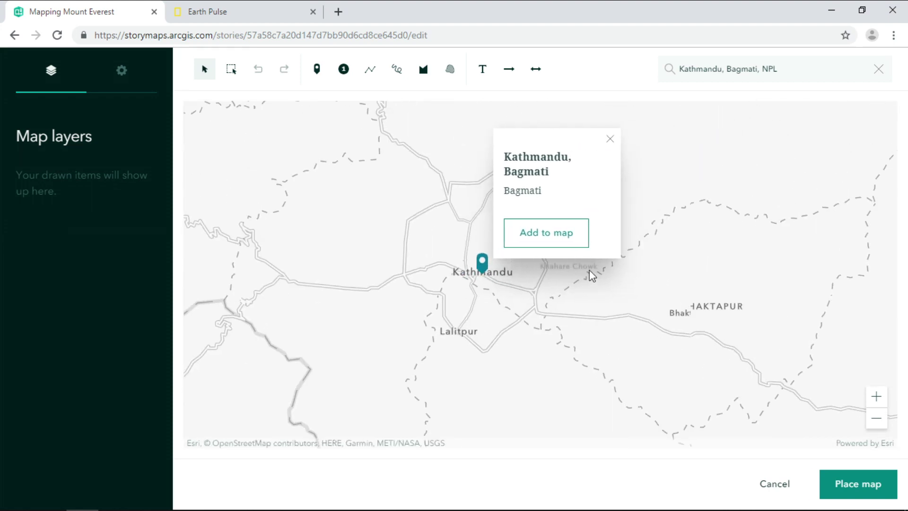
click(543, 242)
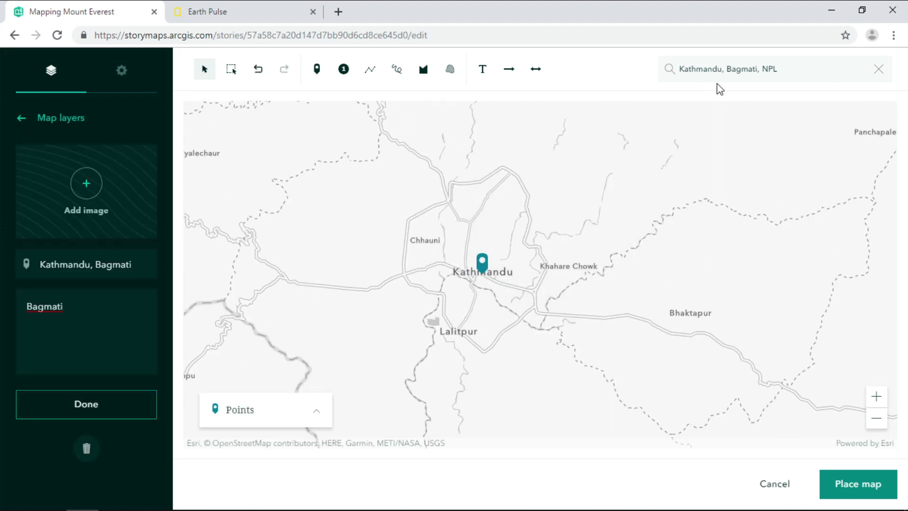
Search for Mount Everest and go to it on the map.
drag(795, 65, 652, 67)
text(Mount Everest)
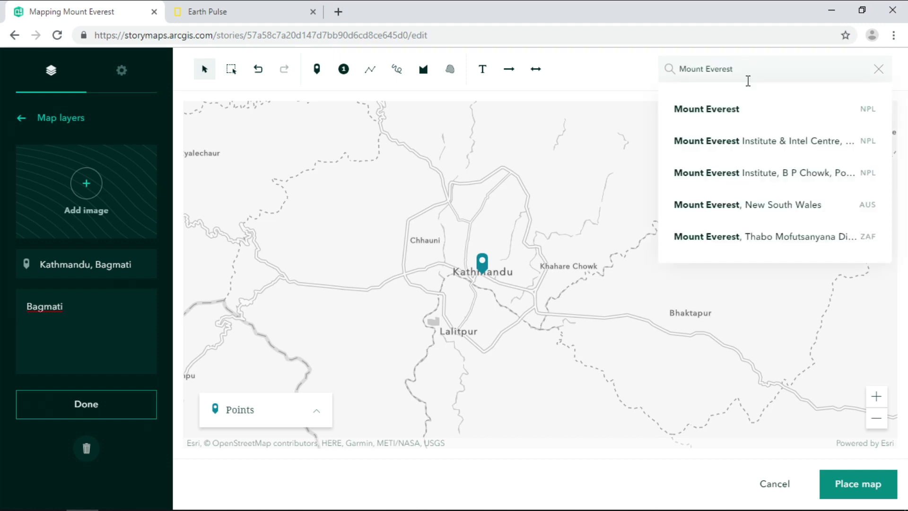
click(736, 113)
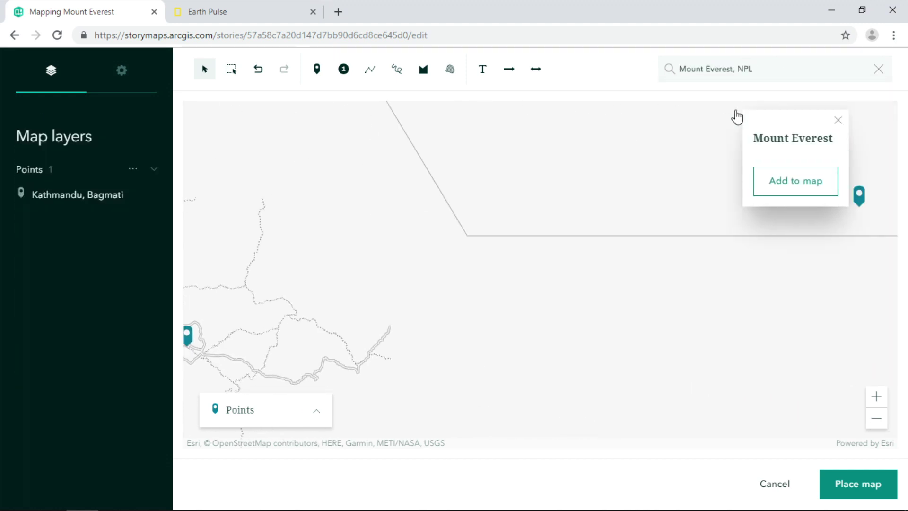
Add a Mount Everest point with the surveyor photo and pasted description.
click(614, 235)
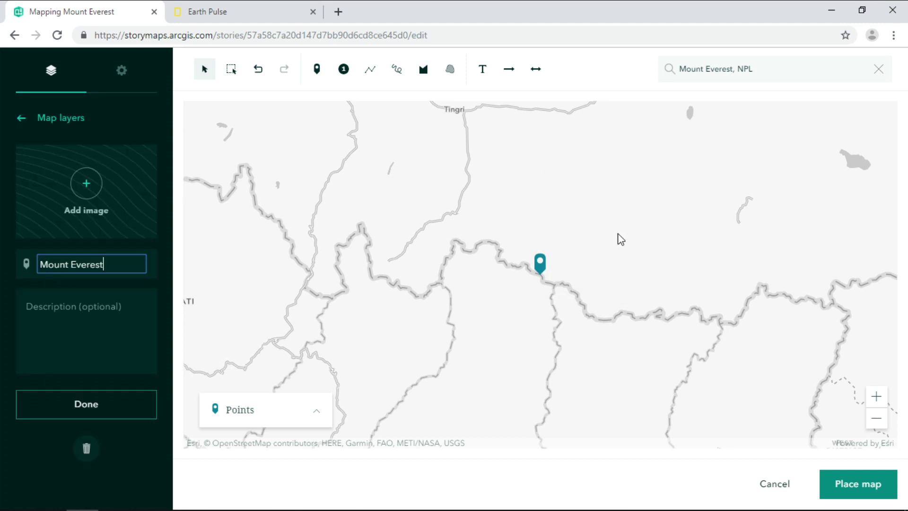
click(101, 181)
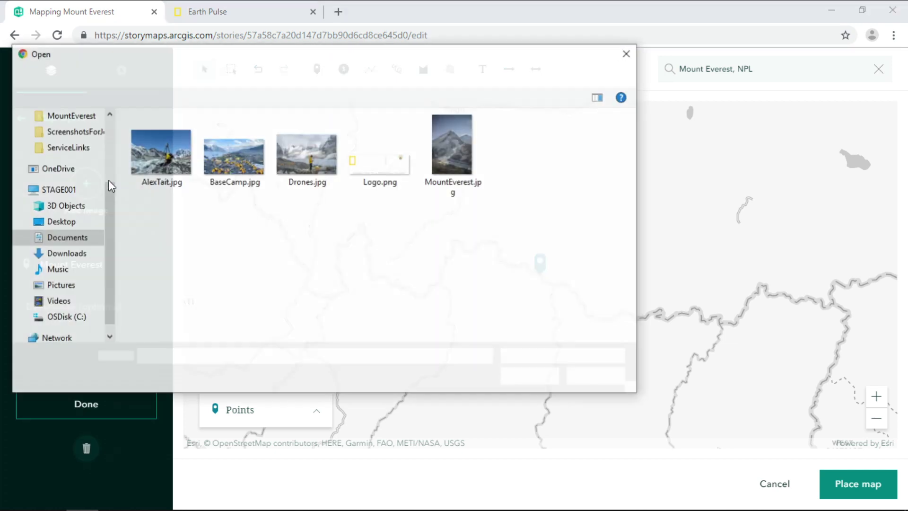
click(152, 172)
double_click(153, 172)
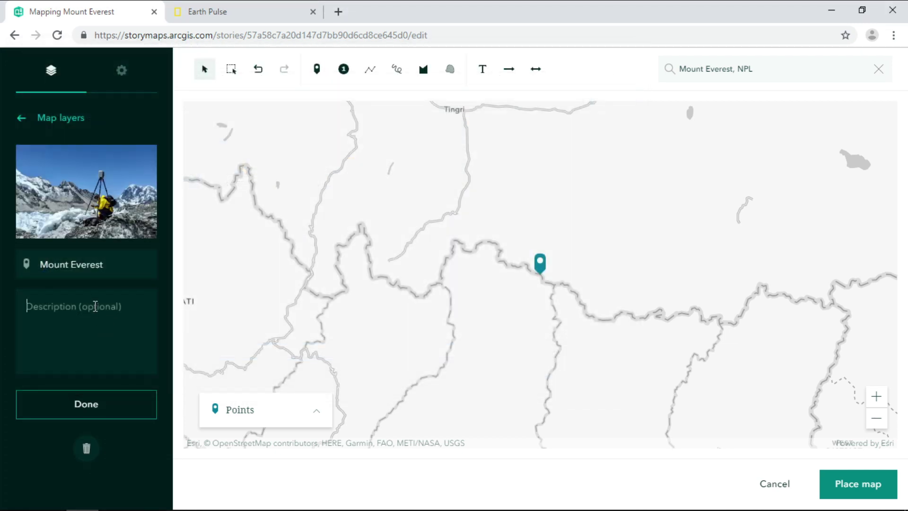
text(Earth's highest mountain above sea level, located in the Himalayas.)
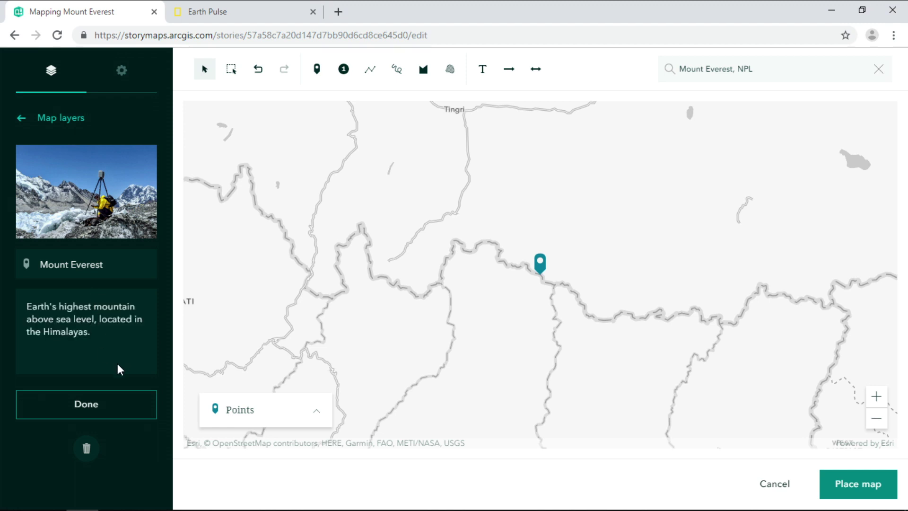
click(115, 410)
Draw a curved arrow from Kathmandu to Mount Everest.
drag(469, 265, 607, 214)
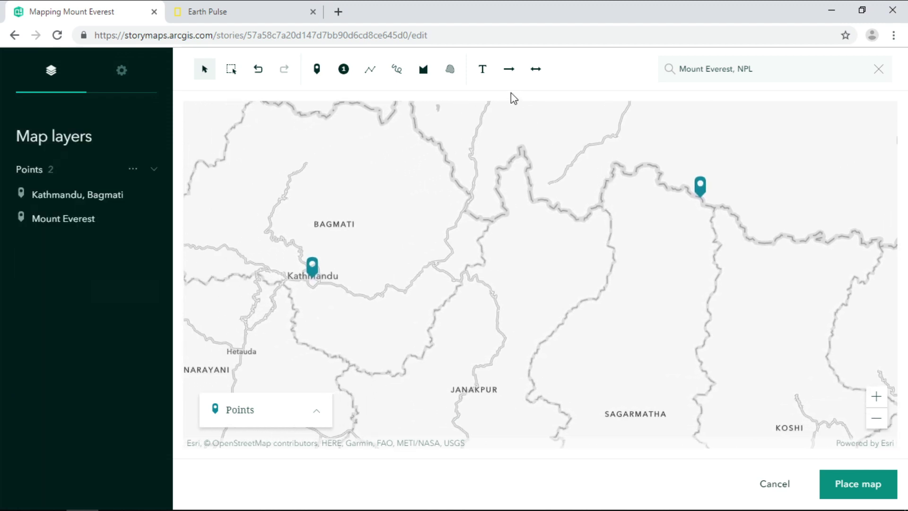
click(507, 76)
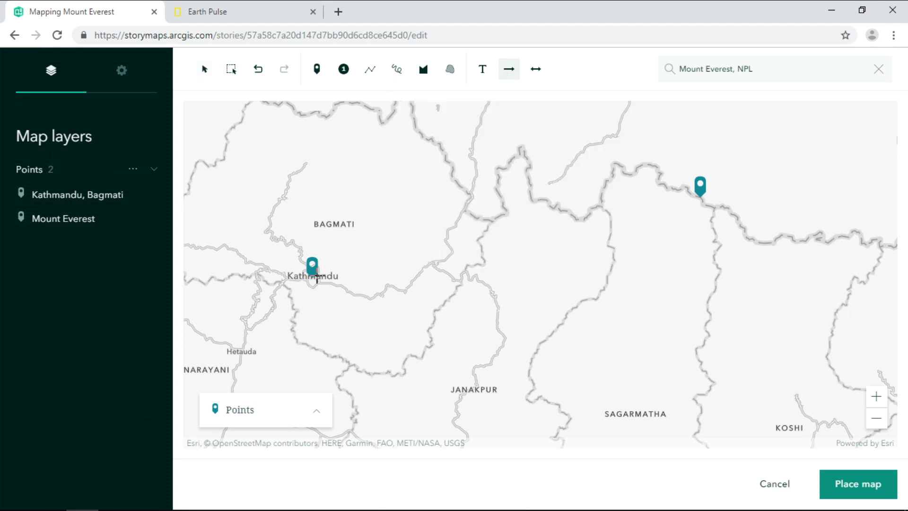
mouse_move(314, 280)
mouse_down()
mouse_move(487, 274)
mouse_move(698, 217)
mouse_up()
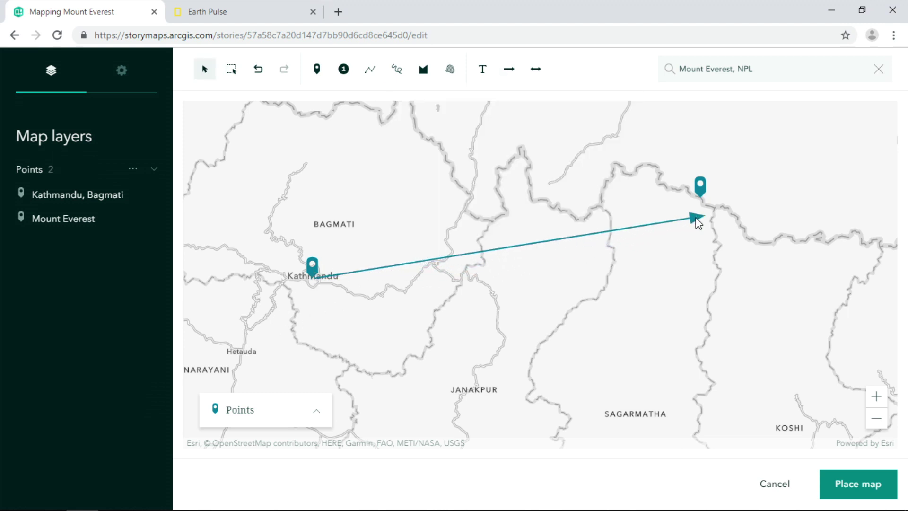
drag(514, 252, 517, 326)
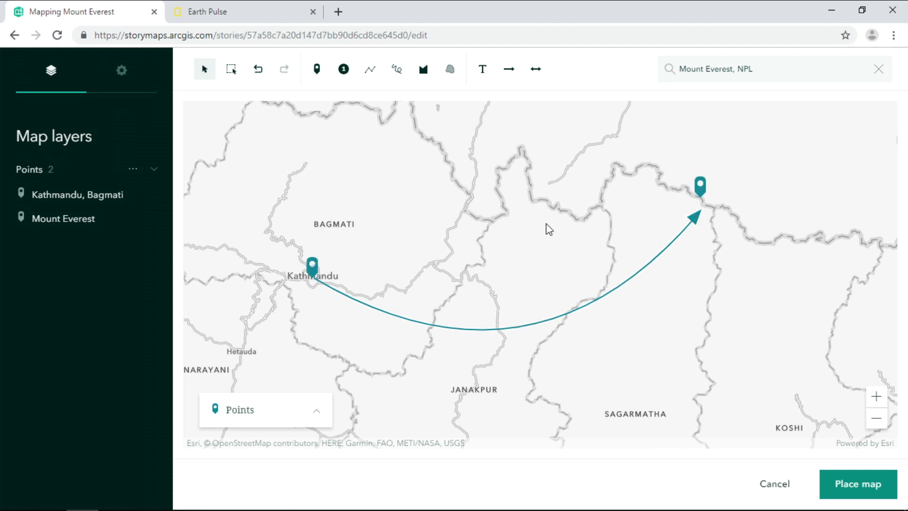
Label the Everest pin 'Mount Everest' with a leader line and place the map in the story.
click(482, 69)
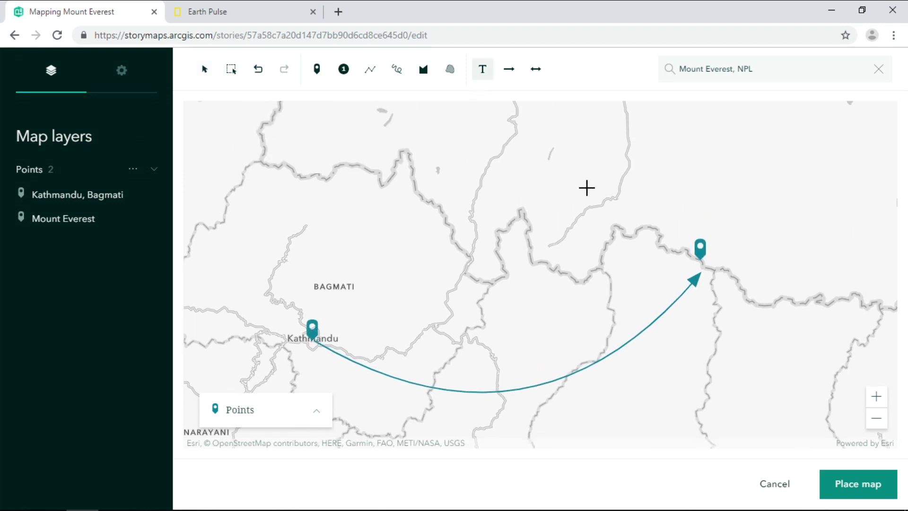
click(587, 187)
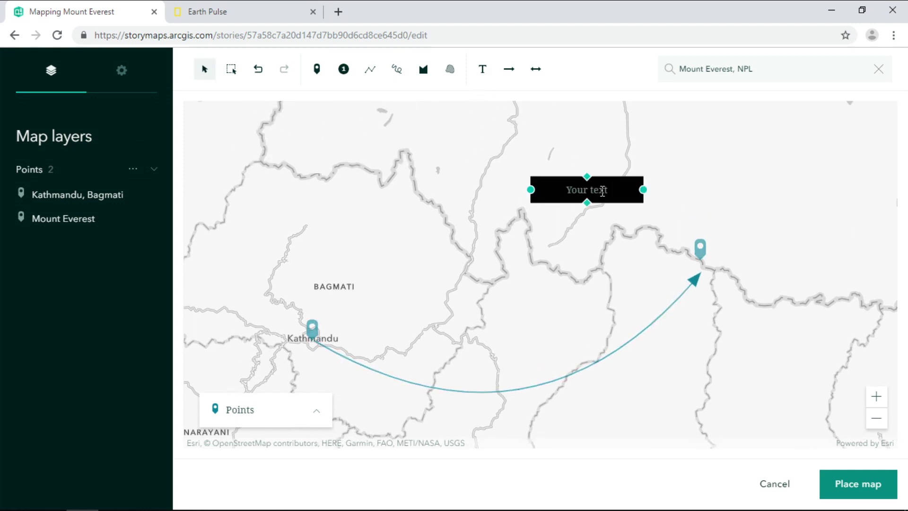
text(Mount Everest)
drag(587, 203, 700, 257)
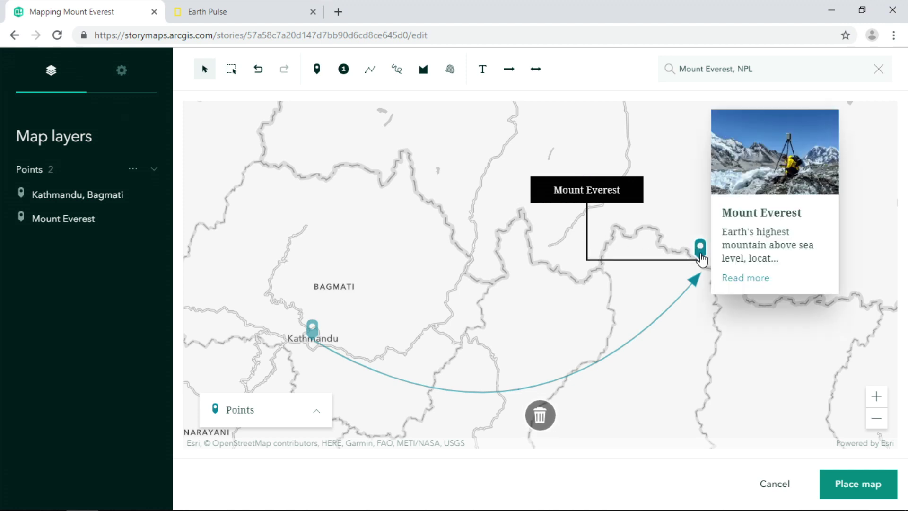
click(864, 494)
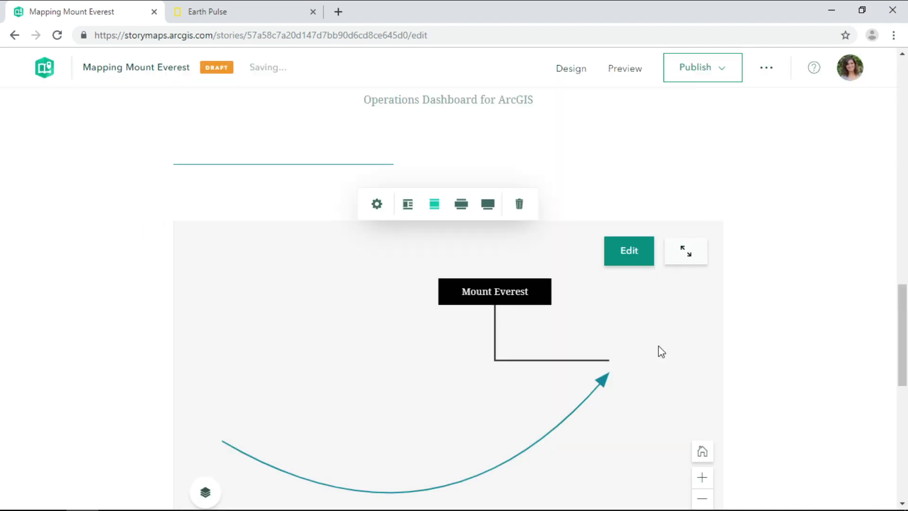
click(608, 351)
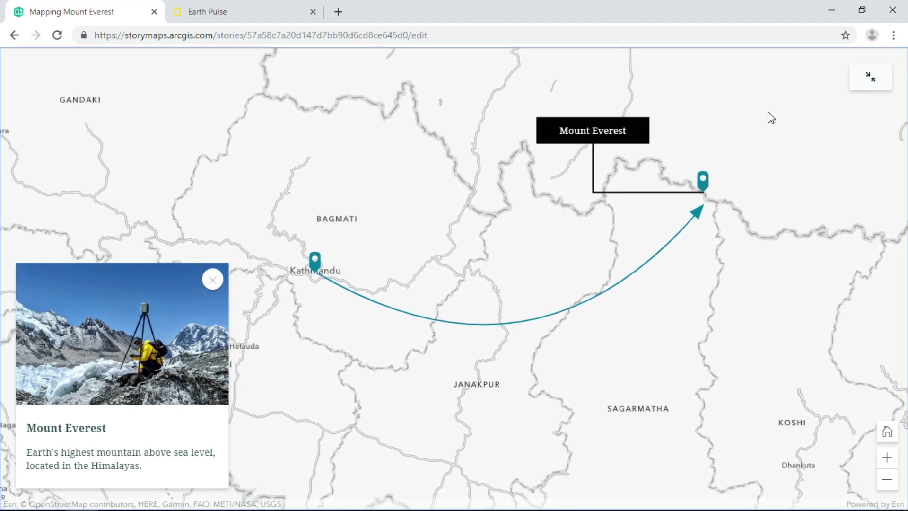
click(857, 90)
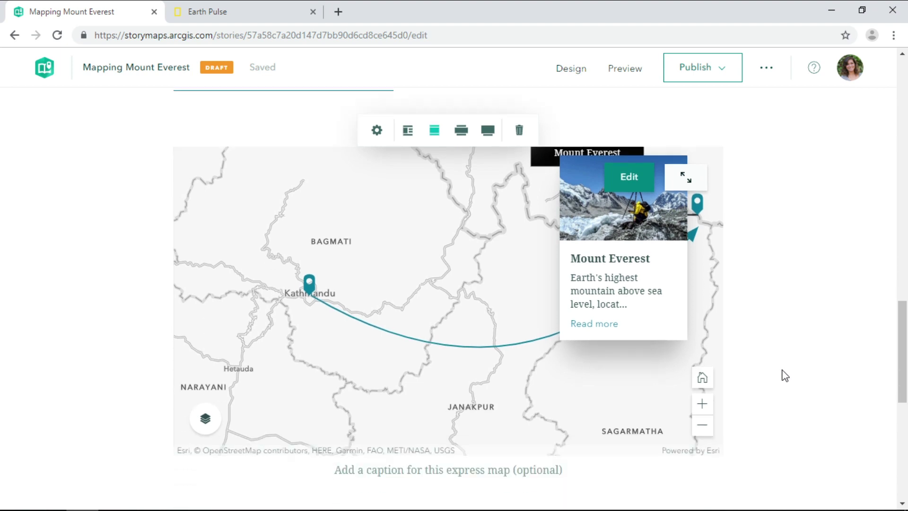
scroll(655, 377, down, 3)
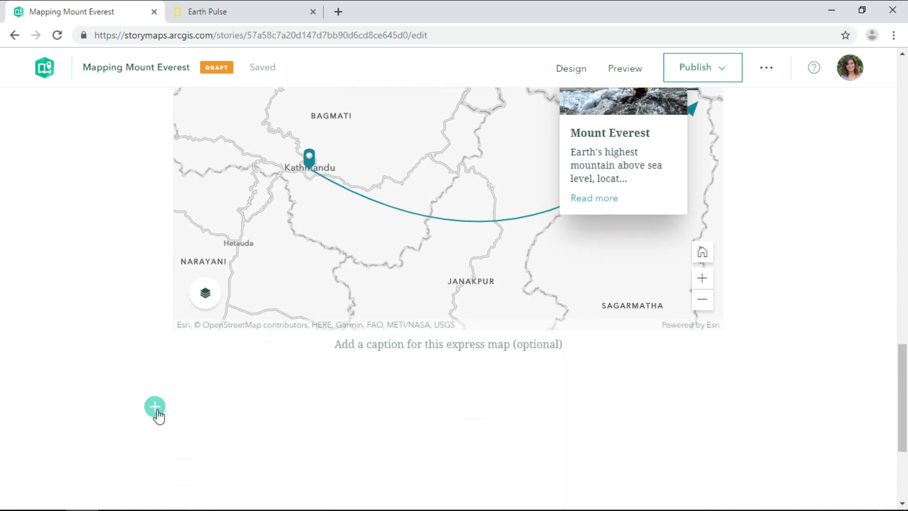
click(155, 408)
Add 'The Everest Expedition' heading followed by the Everest background paragraph.
click(250, 279)
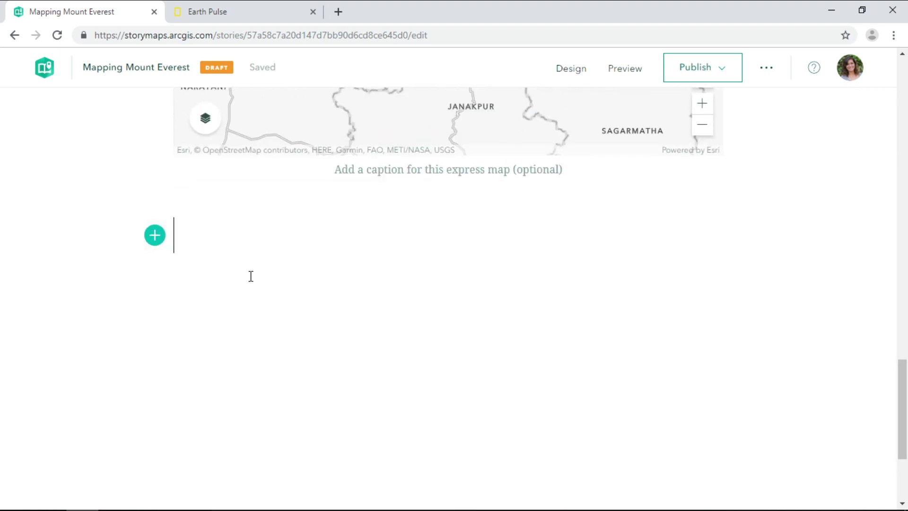
text(The Everest Expedition)
key(Return)
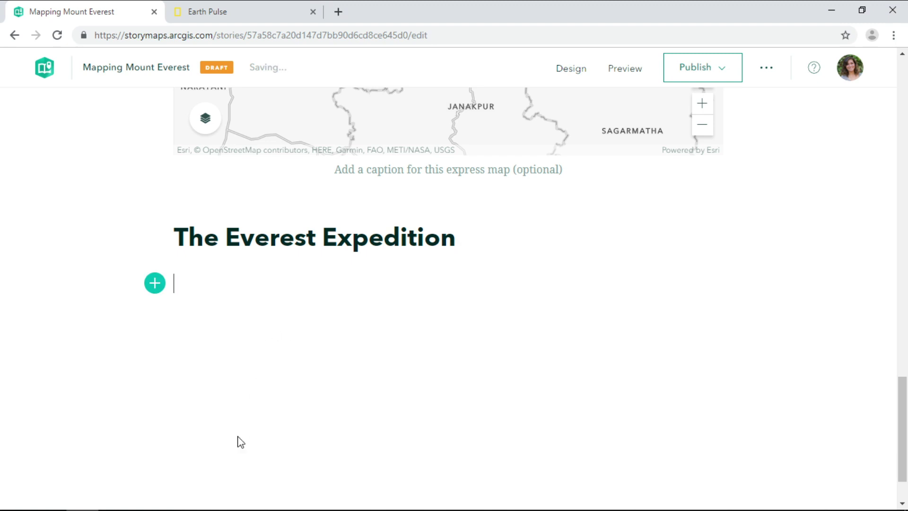
text(Everest, the world's highest mountain at 8,848 meters (29,029 feet), straddles the China-Nepal border amidst a rugged wilderness of snow, ice, and rock. On its southeastern shoulder rests Khumbu Glacier, one of thousands sprawled across the Himalaya. Meltwater from these glacial terrains supplies great river systems that in turn provide essential water to huge populations in India, China, Pakistan, and Bangladesh.)
Add the expedition member's oxygen-fatigue quotation as a bold quote block.
key(Return)
click(155, 443)
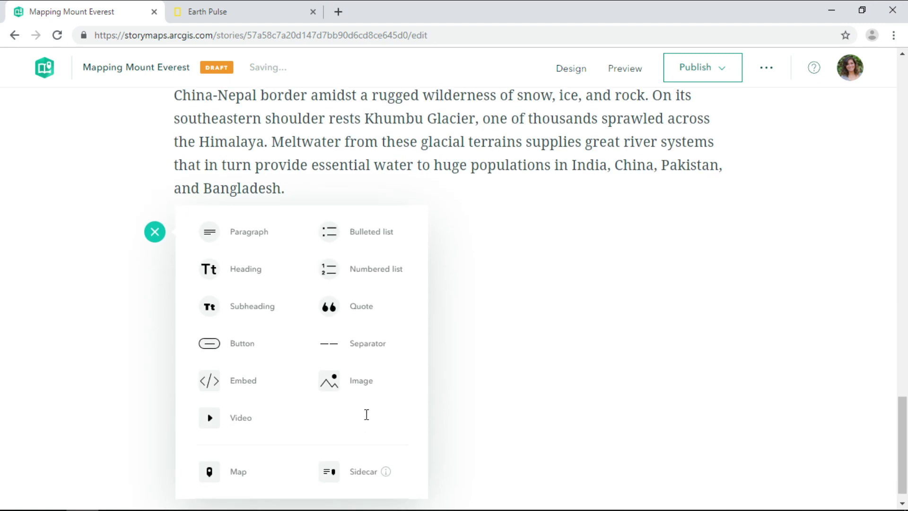
click(356, 316)
key(ctrl+v)
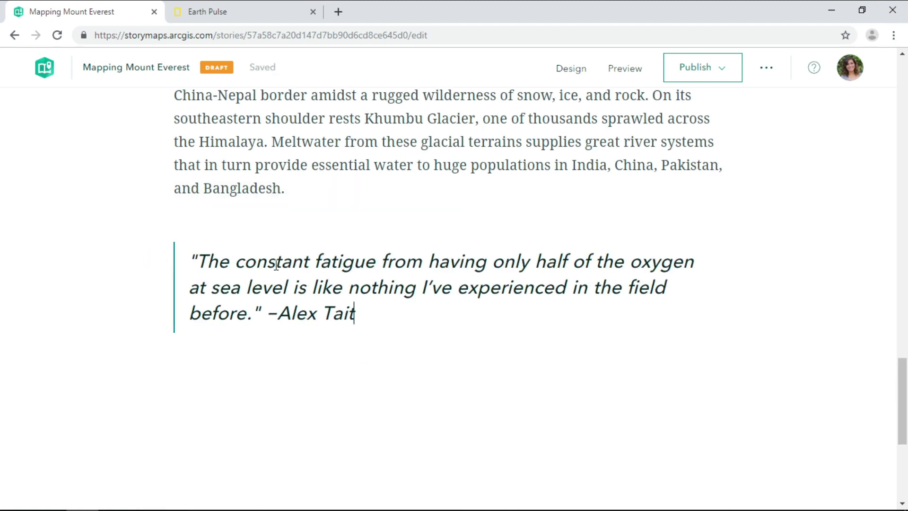
triple_click(338, 270)
click(366, 344)
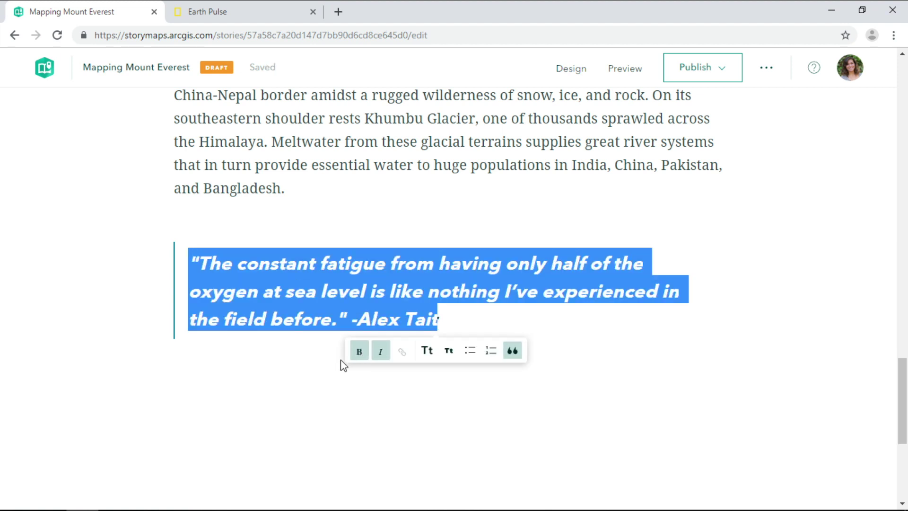
click(194, 421)
click(155, 397)
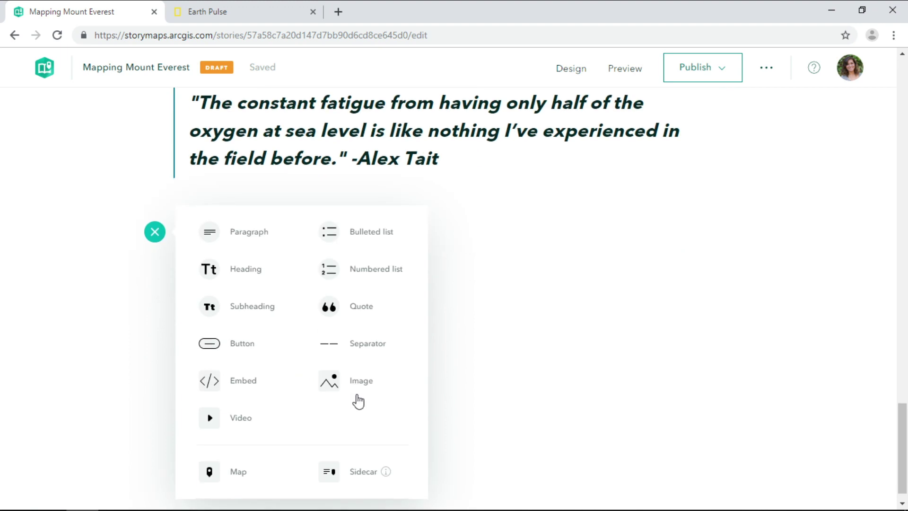
Insert Drones.jpg below the quote at full page width.
click(363, 389)
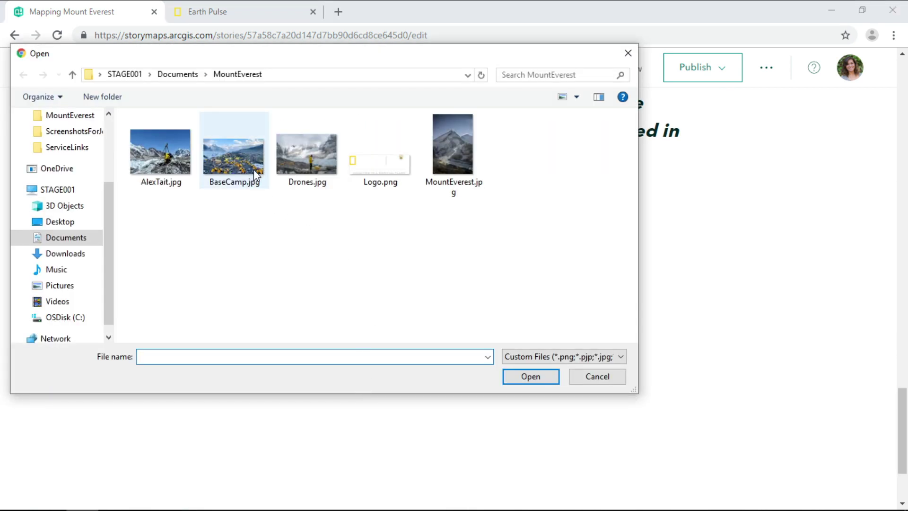
double_click(297, 155)
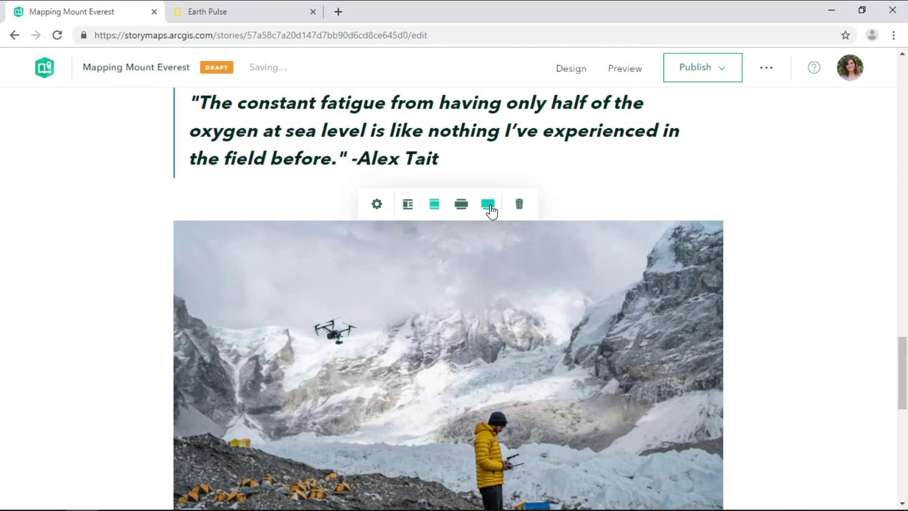
click(488, 207)
scroll(515, 276, down, 5)
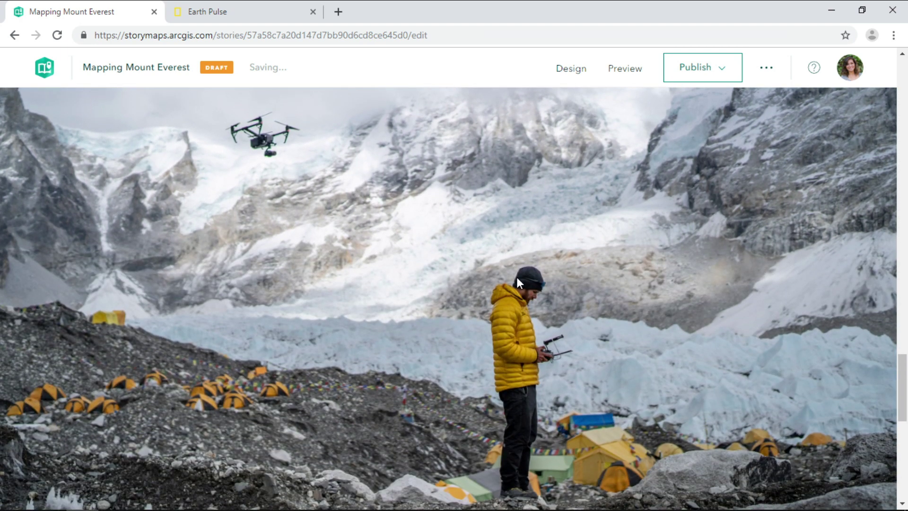
scroll(516, 277, down, 5)
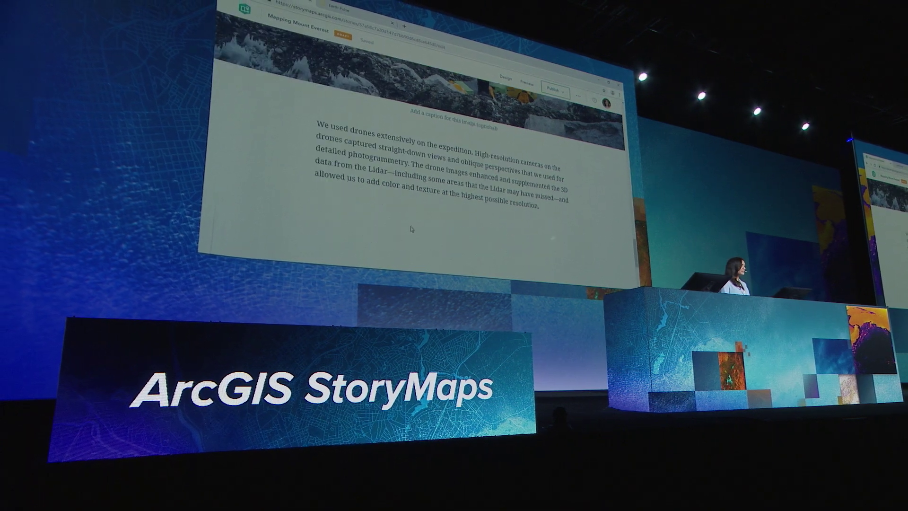
Upload the BaseCamp MP4 drone video as the media for sidecar slide 1.
scroll(411, 229, down, 3)
click(307, 144)
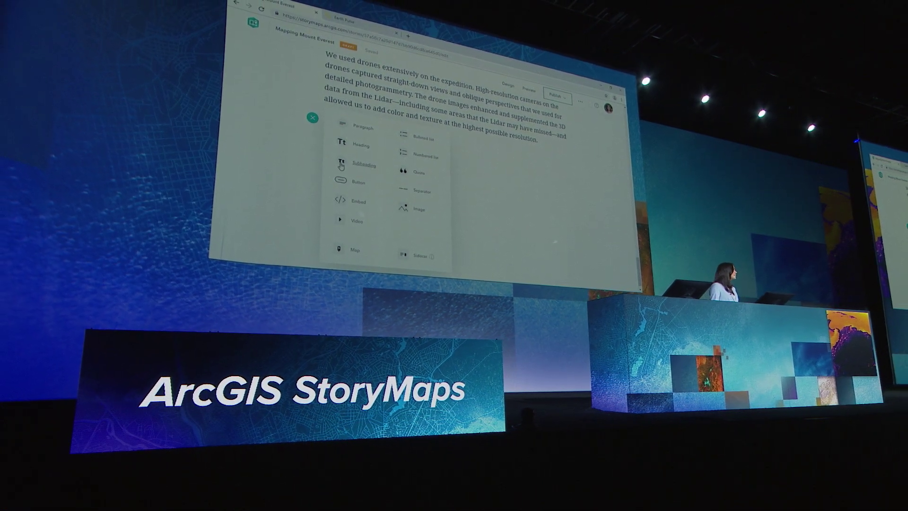
click(418, 256)
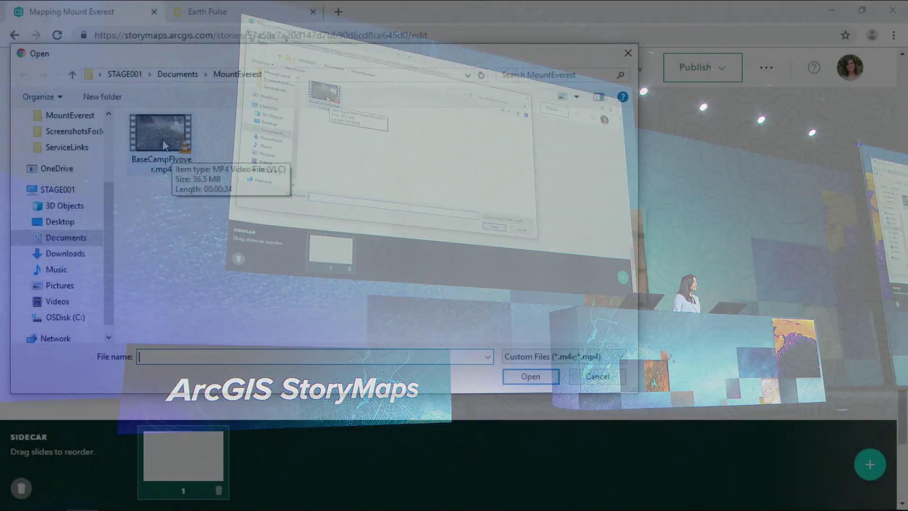
double_click(326, 93)
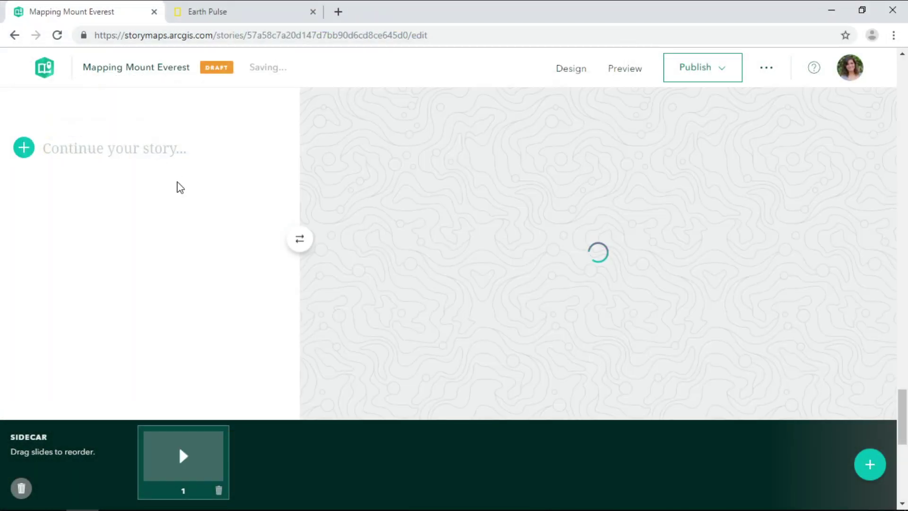
Paste the 'Here's a sample drone video…Everest Base Camp.' paragraph into slide 1's narrative.
click(102, 148)
text(Here's a sample drone video that we recorded of the tent city that is Everest Base Camp.)
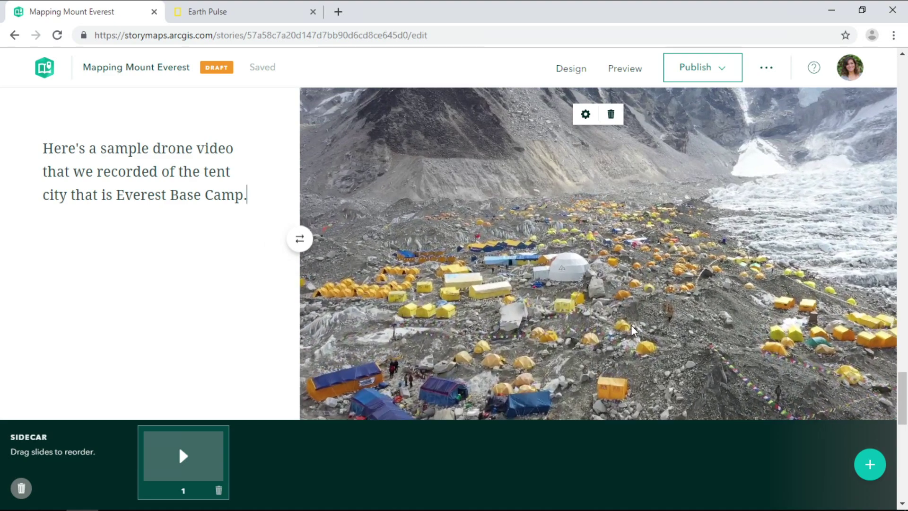
Add slide 2 with the National Geographic Himalaya map: Hindu Kush-Himalaya and Population Density on, NatGeo Style off.
click(865, 477)
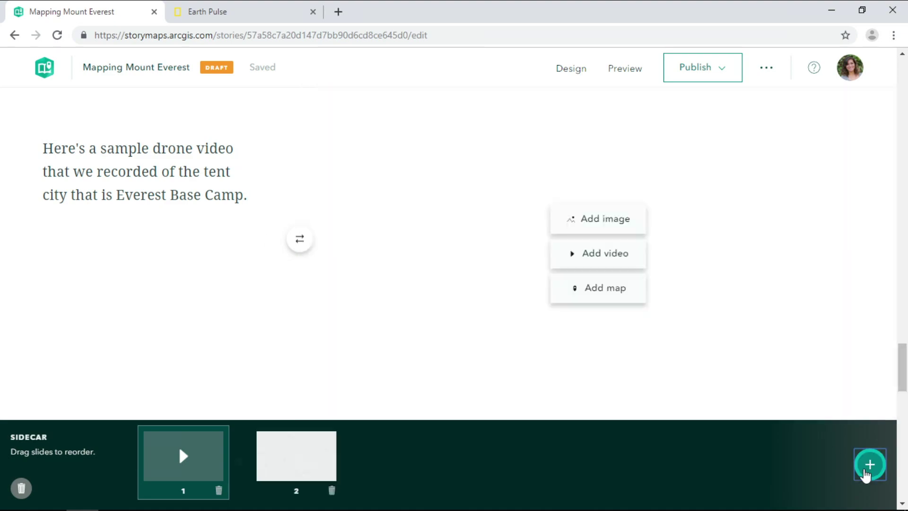
click(574, 301)
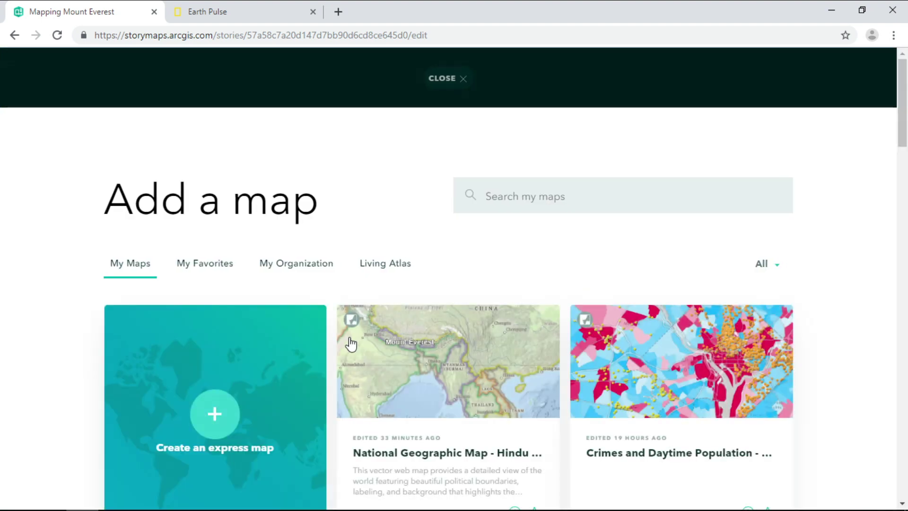
click(426, 386)
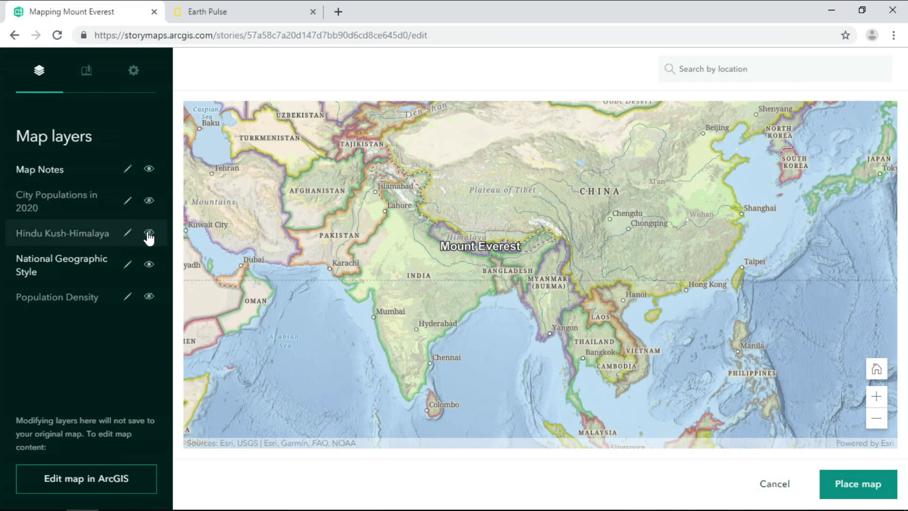
click(149, 234)
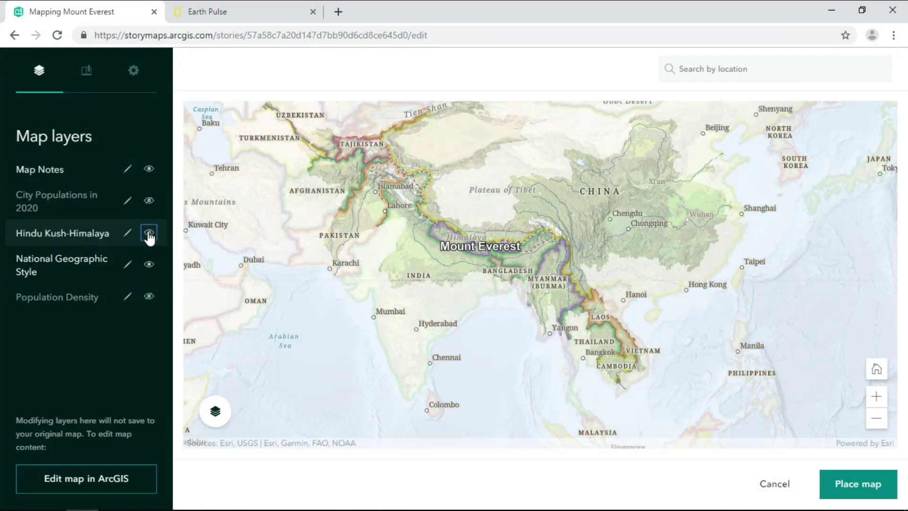
click(149, 264)
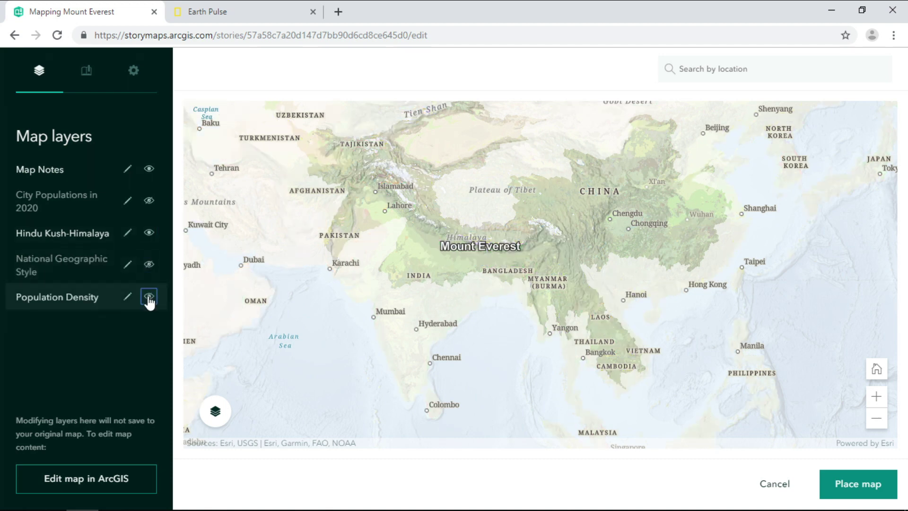
click(149, 297)
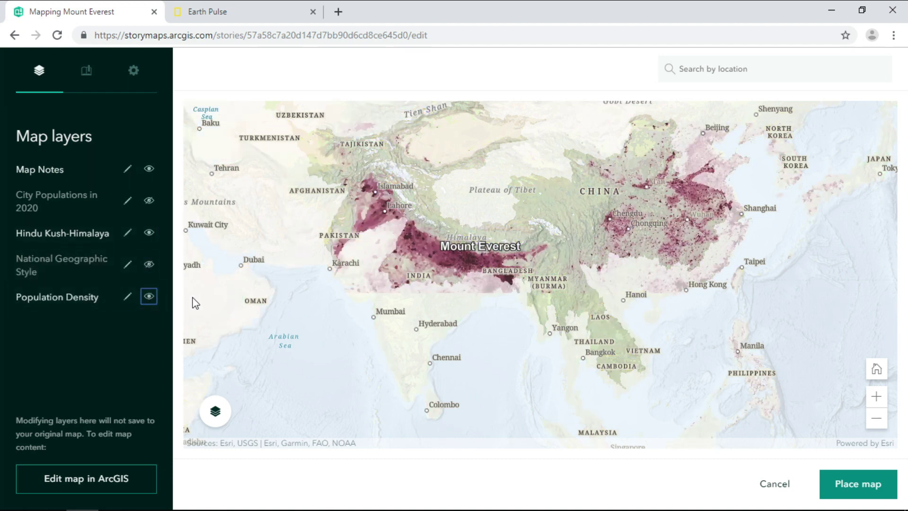
click(867, 492)
click(132, 171)
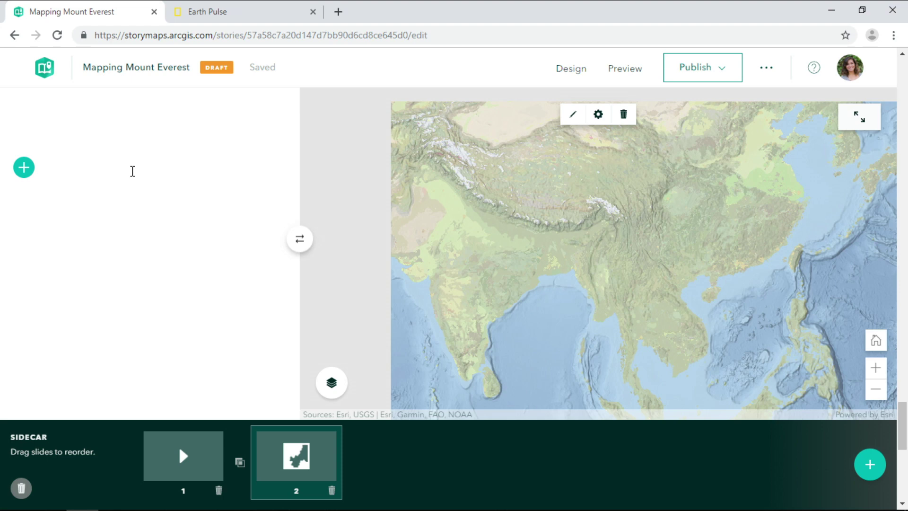
Paste the Himalayan glaciers and water supplies paragraph into slide 2, then add a third slide.
text(It's this larger picture that makes our mapping work so important. Understanding the dynamics of Himalayan glaciers will help us anticipate how climate change will affect the water supplies upon which many millions of people depend.)
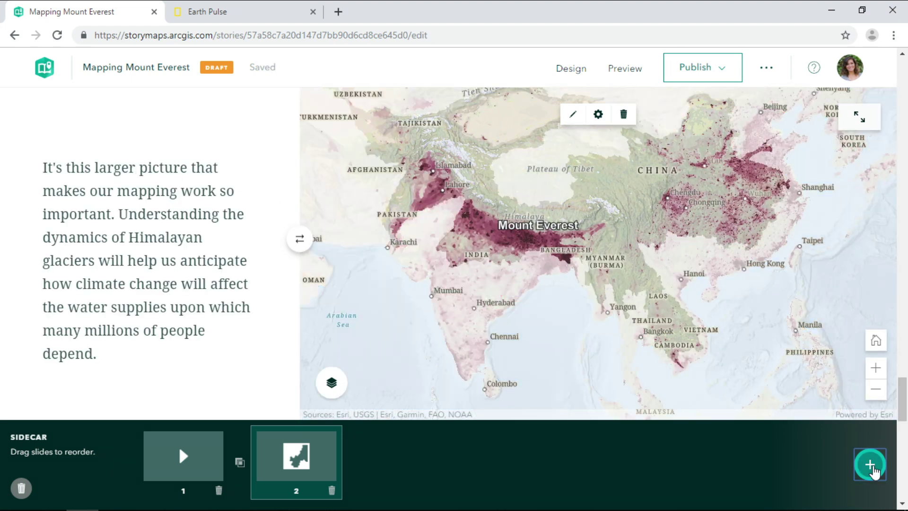
click(871, 468)
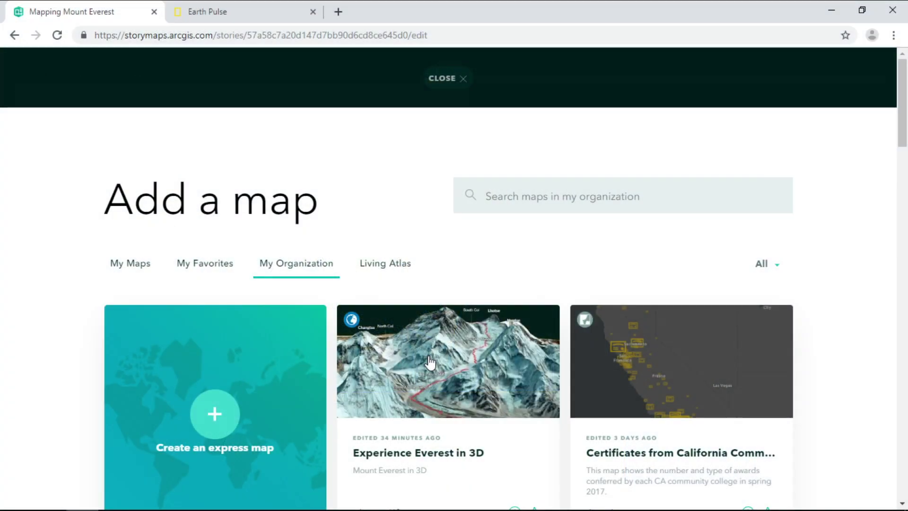
Place the Experience Everest in 3D scene at its Himalaya Glacier Loss 1980–2010 slide.
click(432, 362)
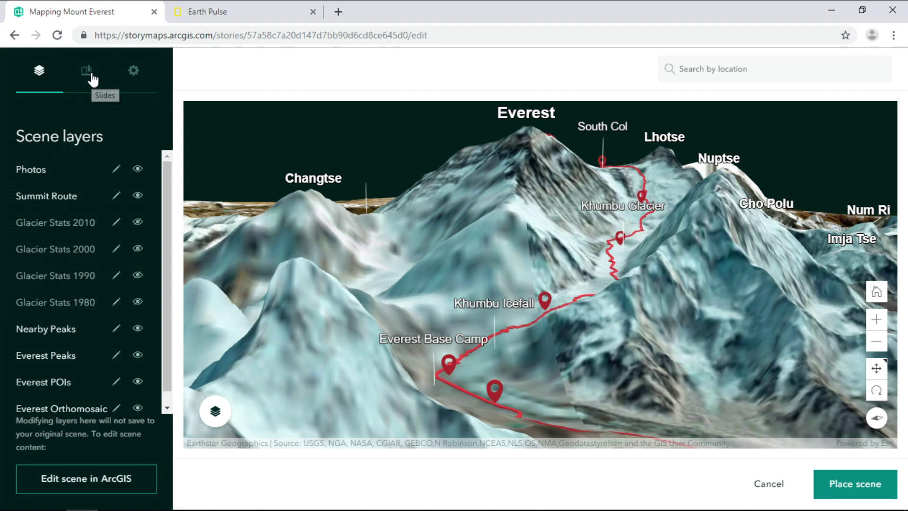
click(88, 76)
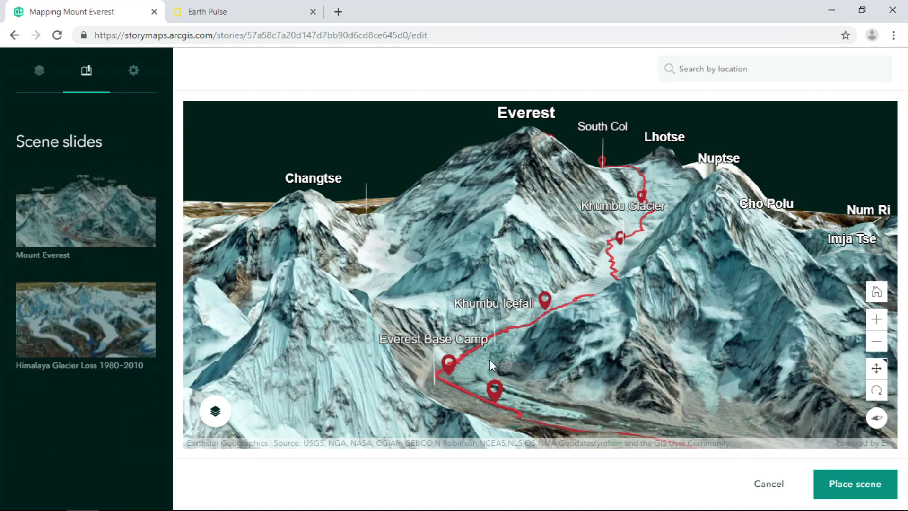
click(449, 370)
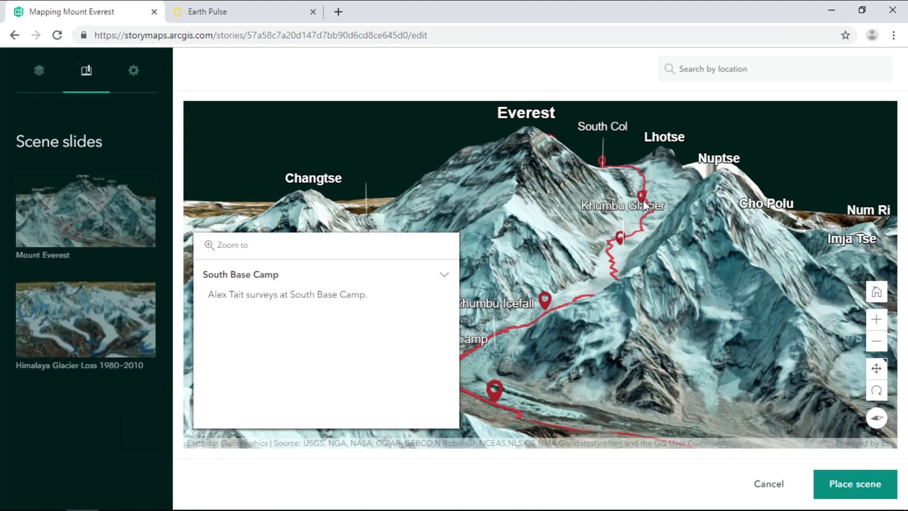
scroll(653, 163, up, 5)
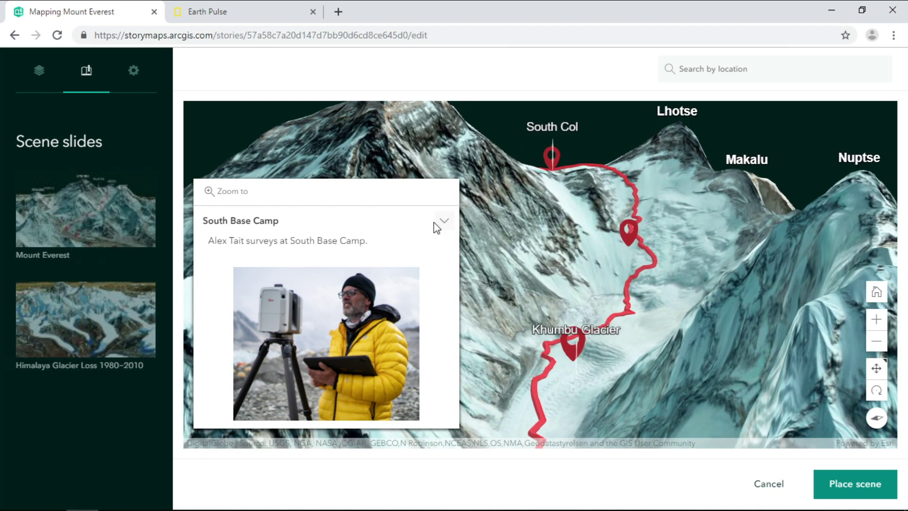
click(444, 220)
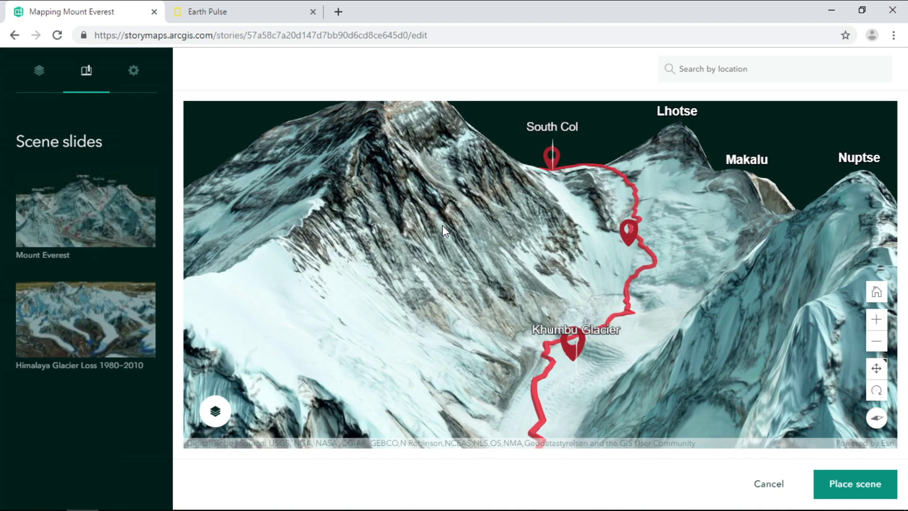
click(114, 311)
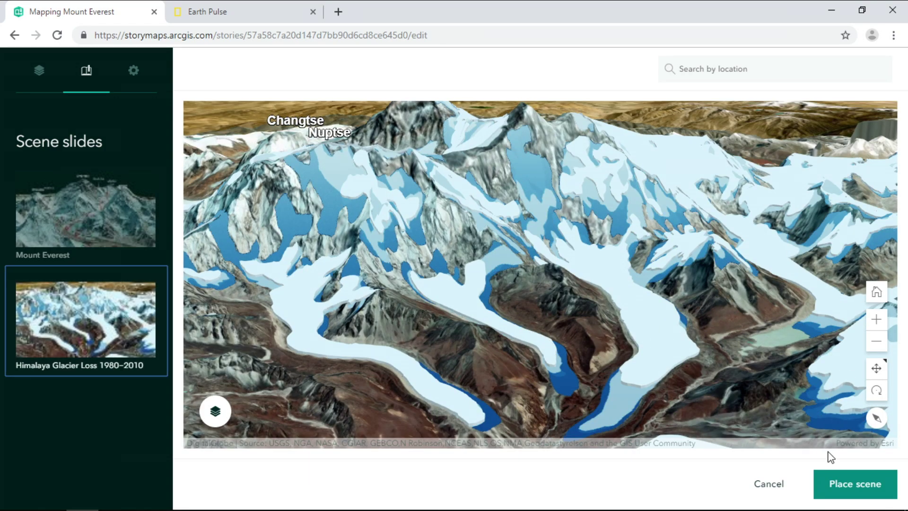
click(846, 482)
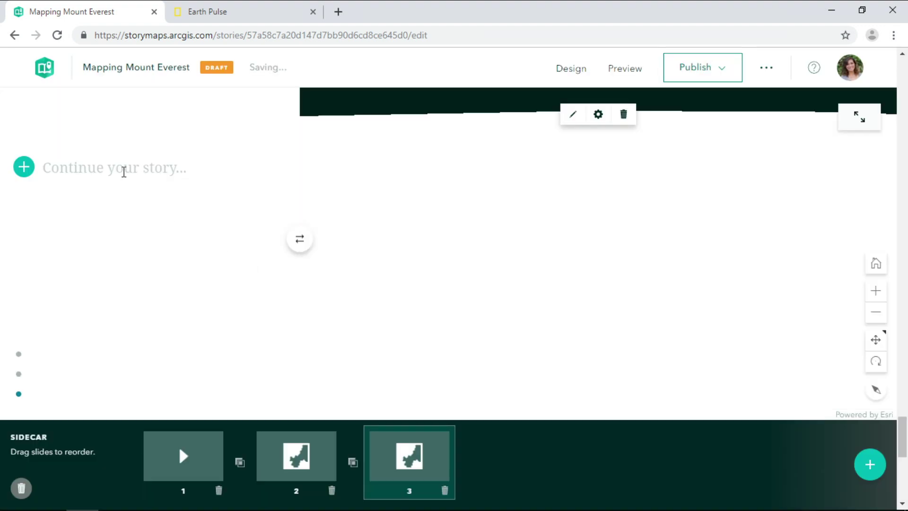
Paste the Lidar glacier-model paragraph beside the scene and nudge the scene view.
click(123, 170)
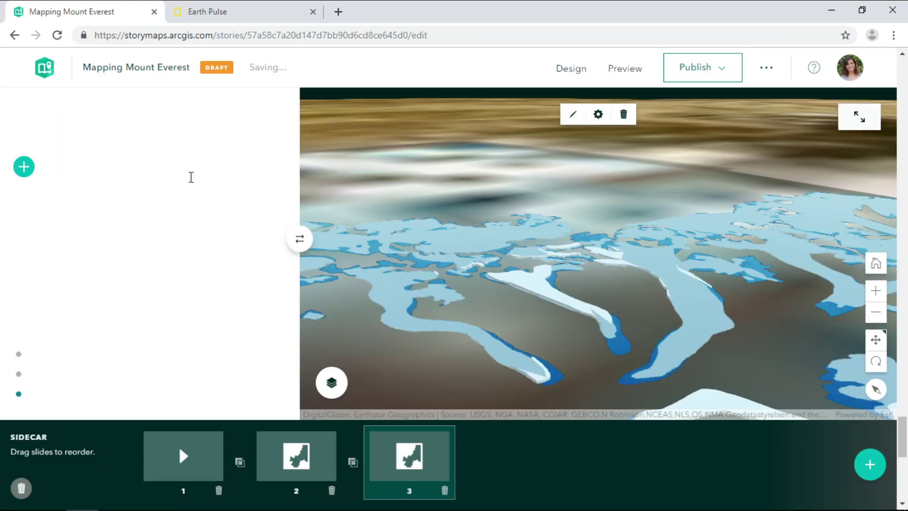
text(Point clouds from the Lidar, and digital terrain models from the photographic imagery, combine to produce the highest-resolution ever model of a complete Himalayan glacier. This model includes the lateral and terminal moraines as well as the mountain walls adjacent to the glacier.)
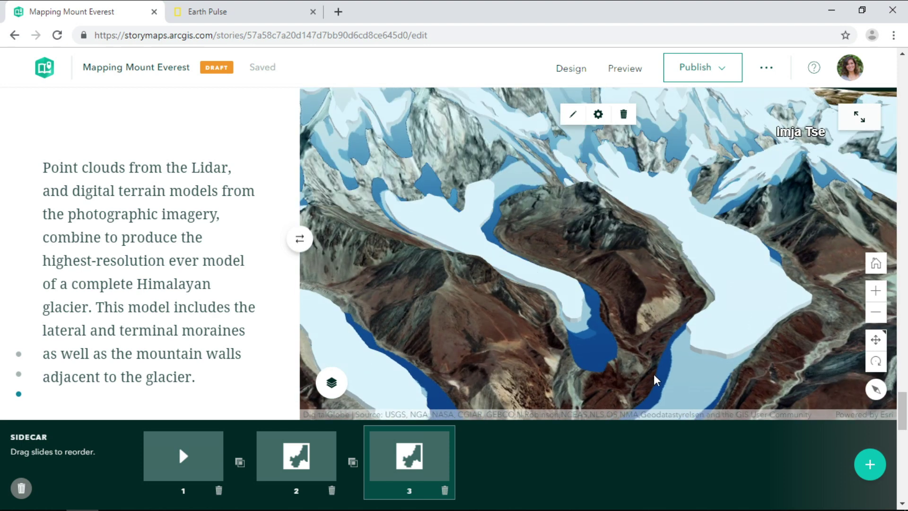
drag(652, 374, 639, 316)
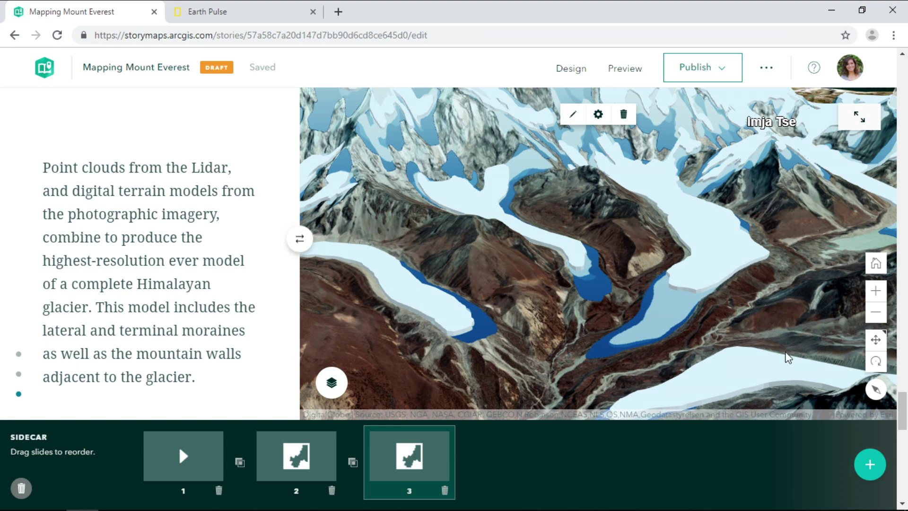
click(869, 464)
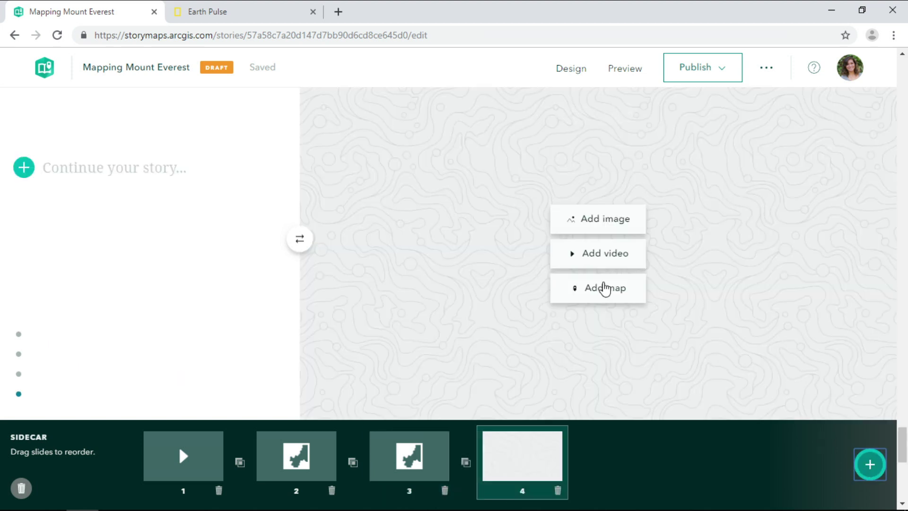
Insert MountEverest.jpg as slide 4's media alongside the Perpetual Planet Expedition paragraph.
click(562, 228)
double_click(440, 152)
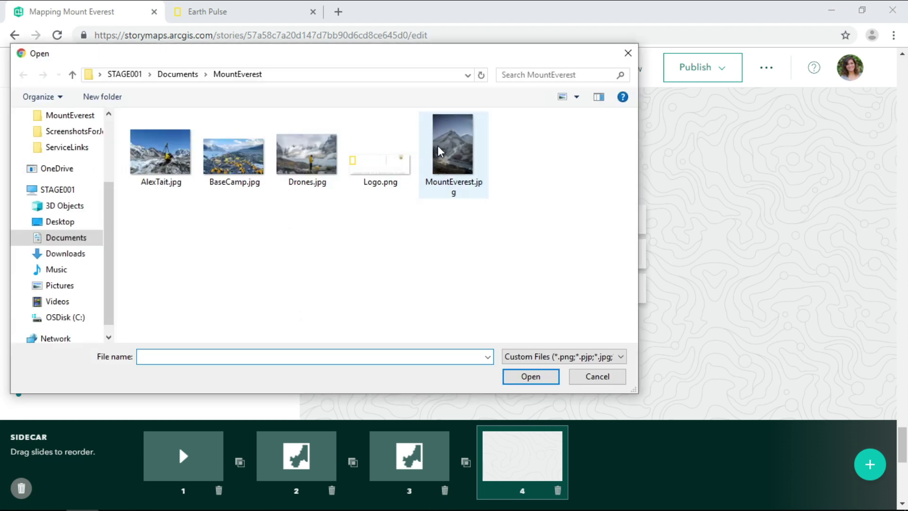
click(106, 167)
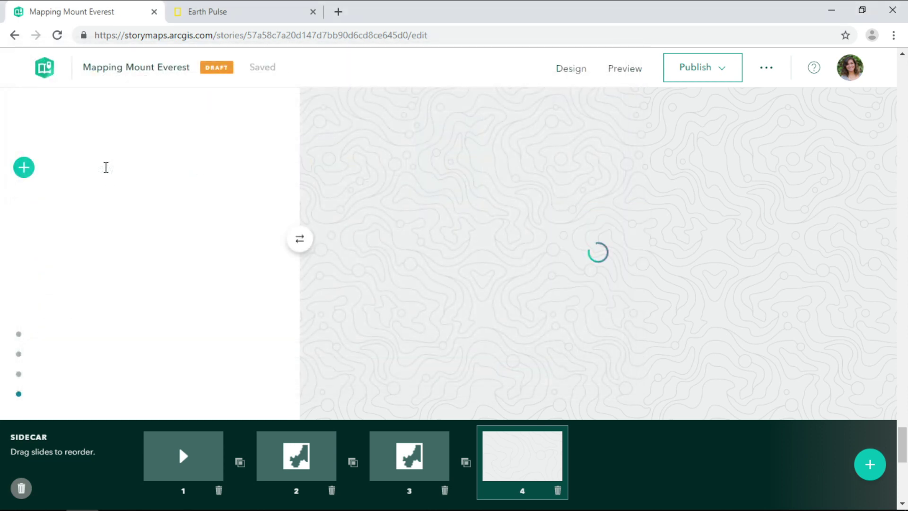
text(The Perpetual Planet Extreme Expedition to Everest is contributing state-of-the-art data and trailblazing scientific research that will enhance our knowledge of the changes to the glaciers, snow, and ice of the highest mountains in the world—the water towers serving more than a billion people.)
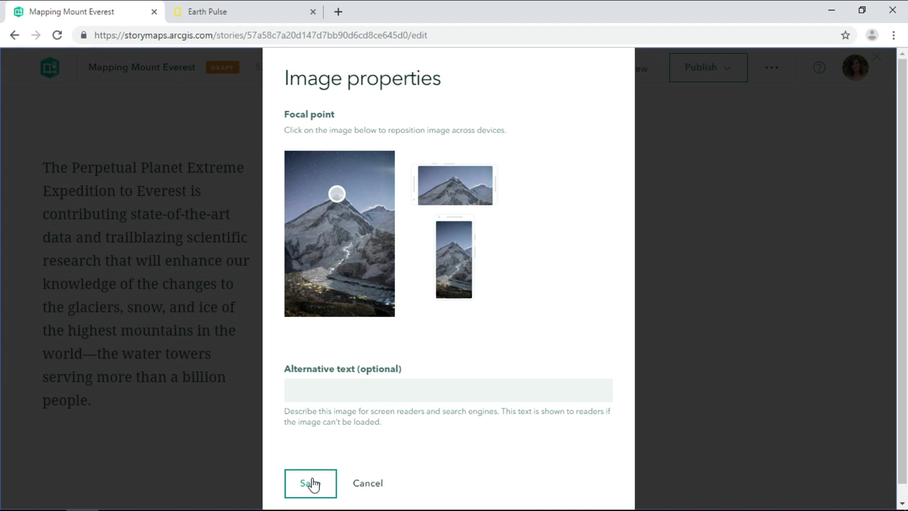
click(310, 482)
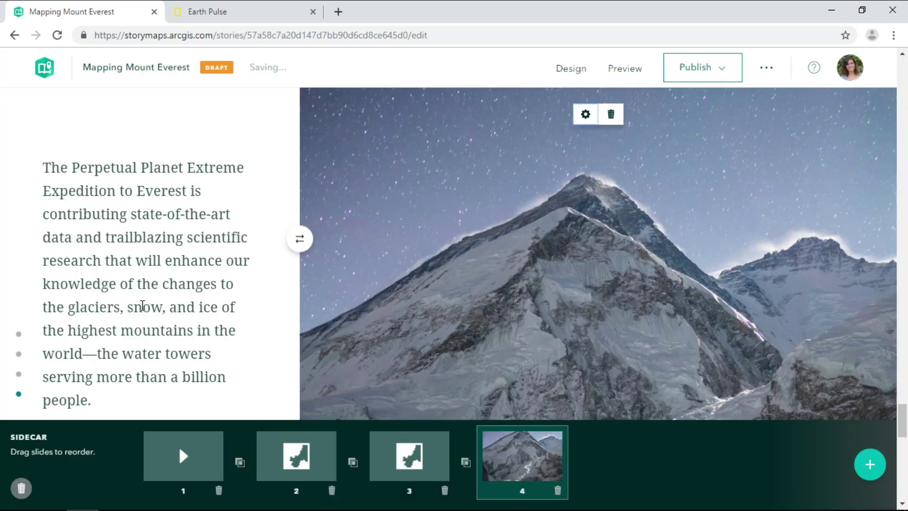
Scroll to the story's end and start a new paragraph below the sidecar.
click(120, 286)
scroll(120, 287, down, 10)
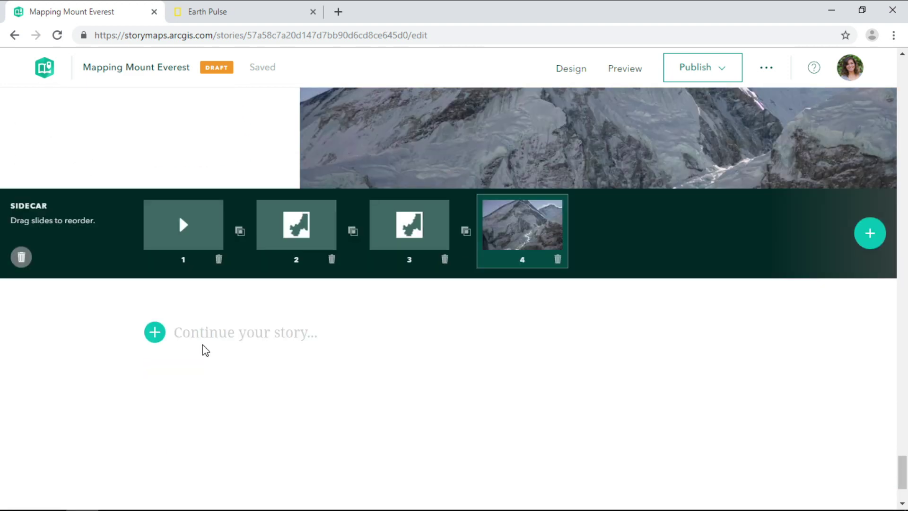
click(202, 339)
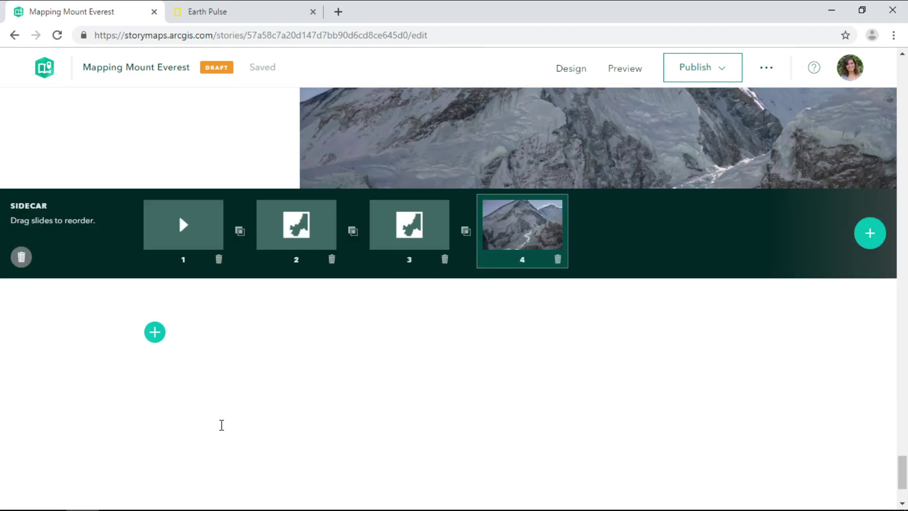
Paste the closing expedition paragraph and add a 'Resources' heading block below it.
text(Information from this expedition will contribute to better understanding of past and current environmental conditions, and help to better predict how the mountain environments and downstream areas will change in years to come. Better predictions can enable better adaptations for the human and natural communities that rely on the water from the high mountains.)
key(Return)
click(155, 336)
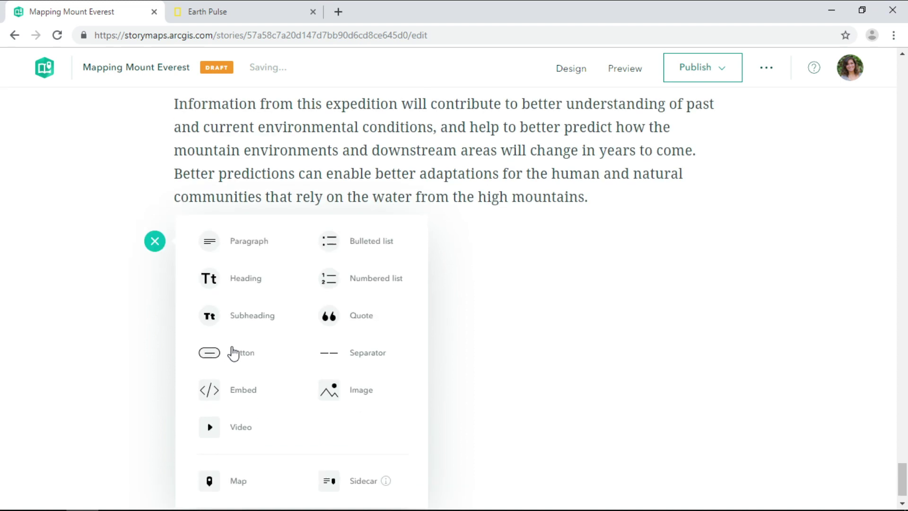
click(243, 276)
text(Resources)
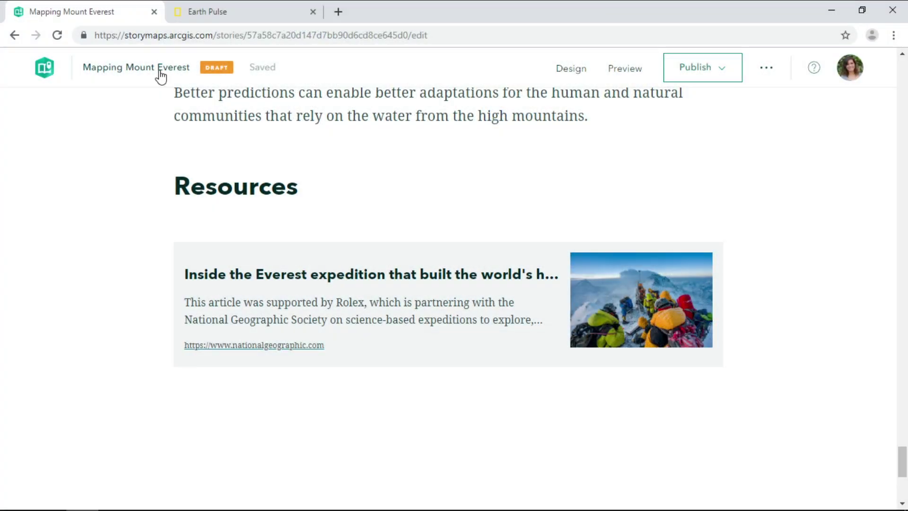
click(160, 71)
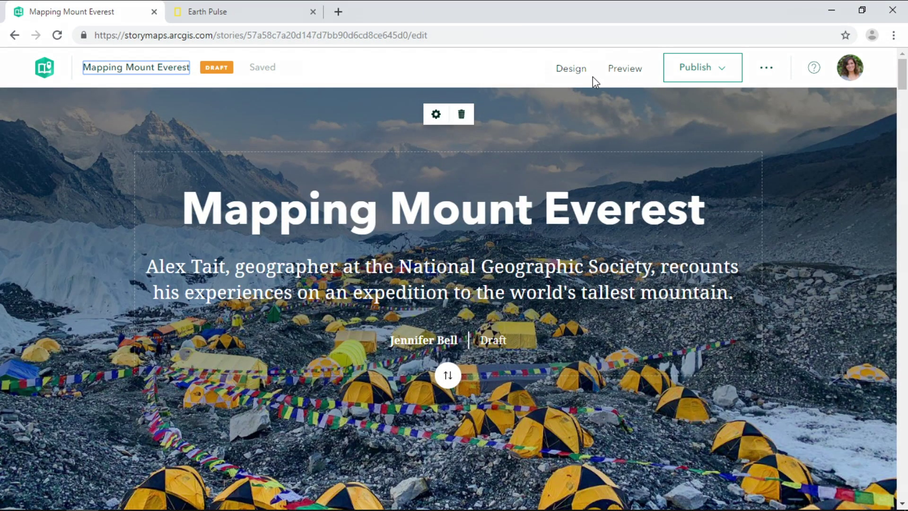
Apply the Obsidian theme with a custom #F8D731 accent colour and upload Logo.png as the logo.
click(572, 69)
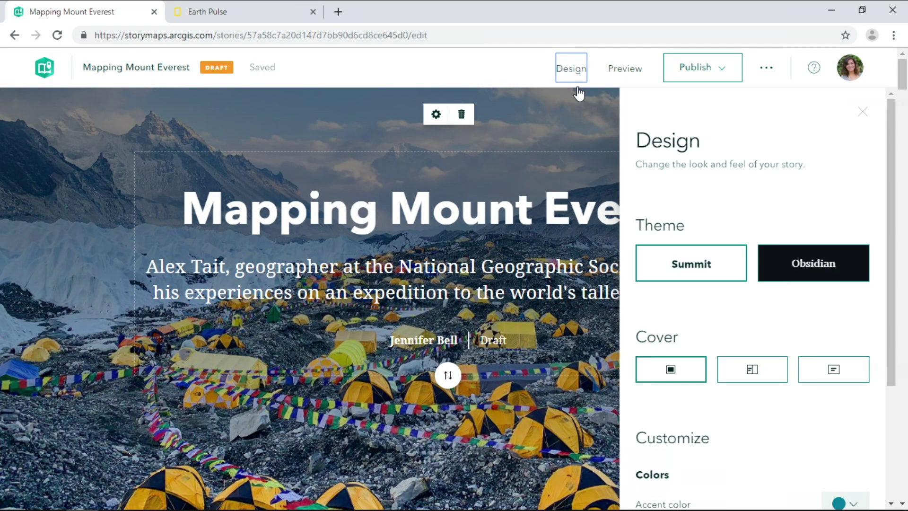
scroll(570, 299, down, 5)
scroll(570, 299, down, 4)
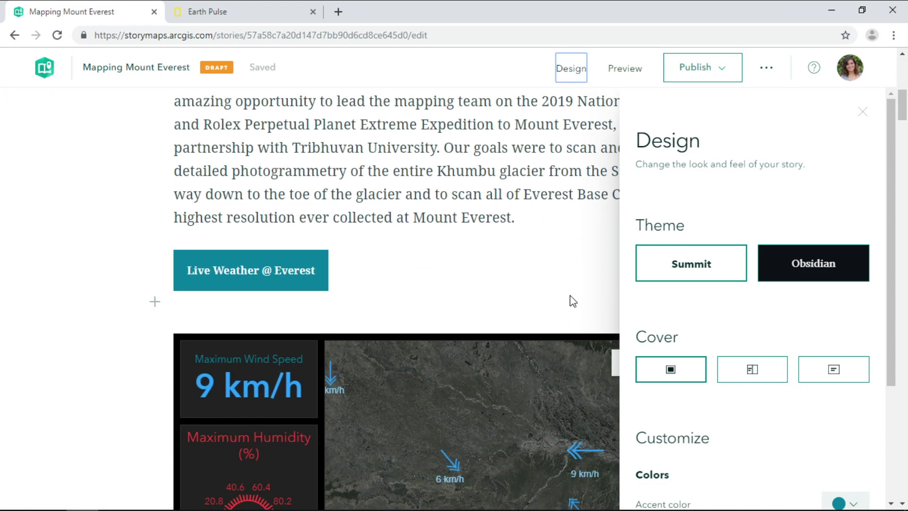
click(787, 268)
scroll(796, 279, down, 3)
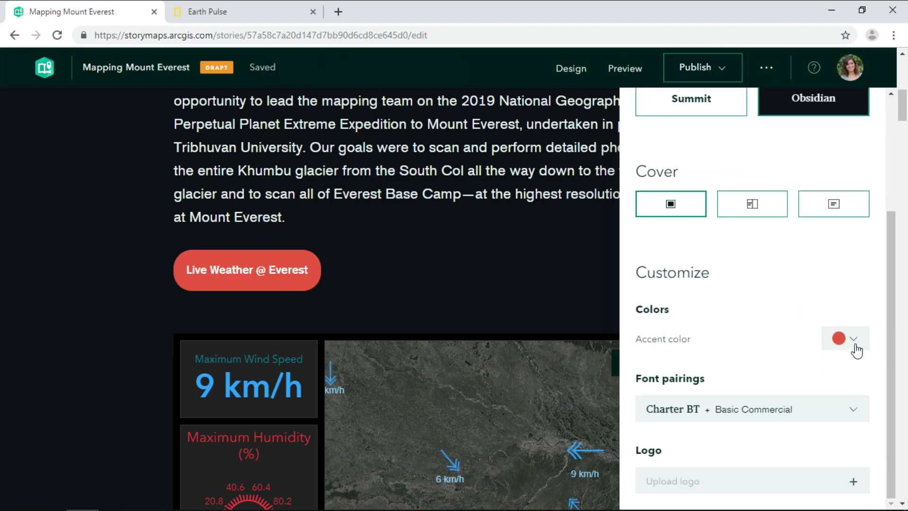
click(853, 339)
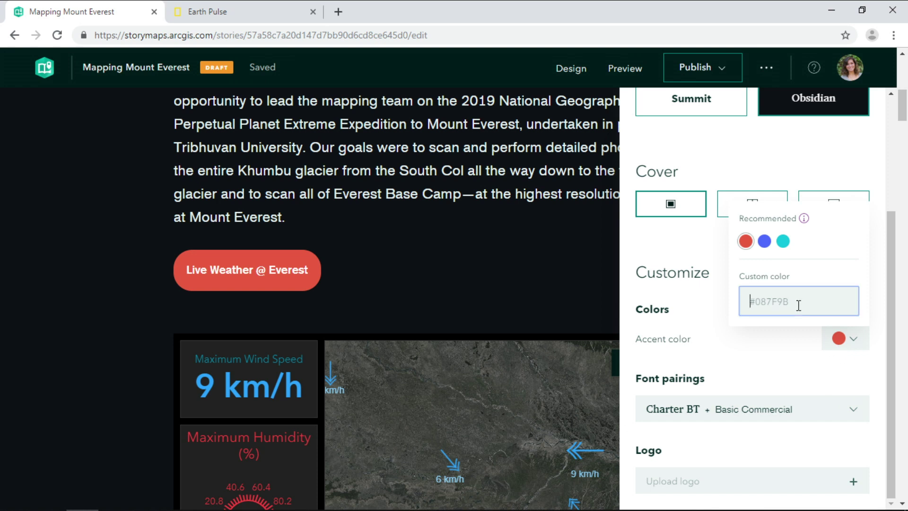
text(#F8D731)
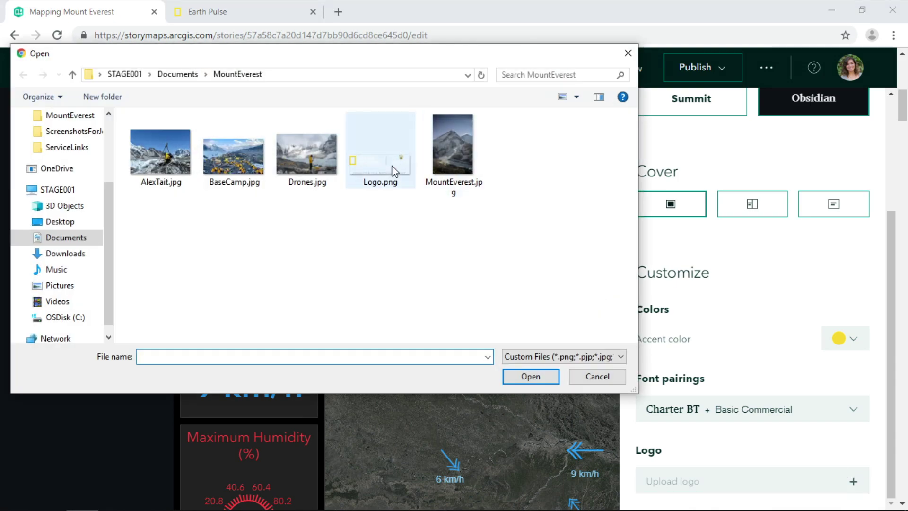
double_click(395, 171)
click(180, 69)
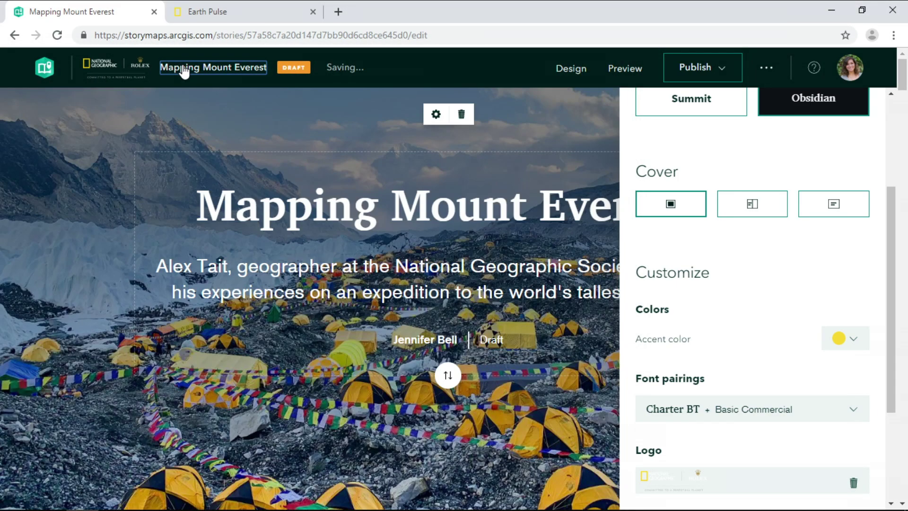
Publish the Mapping Mount Everest story with sharing set to Everyone.
click(708, 82)
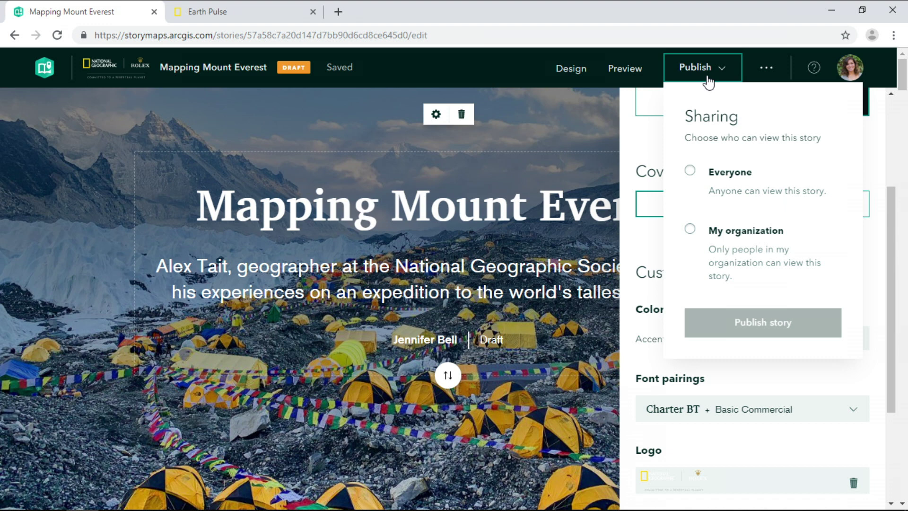
click(710, 175)
click(760, 324)
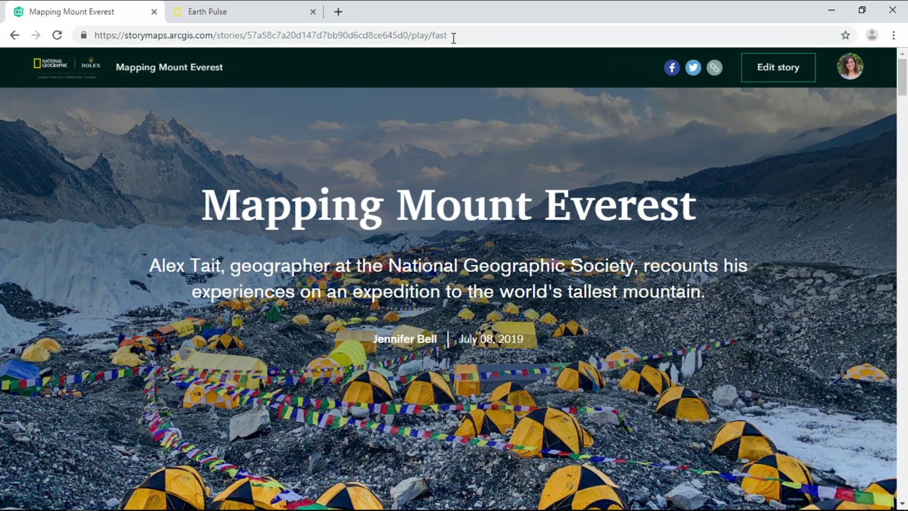
key(Page_Down)
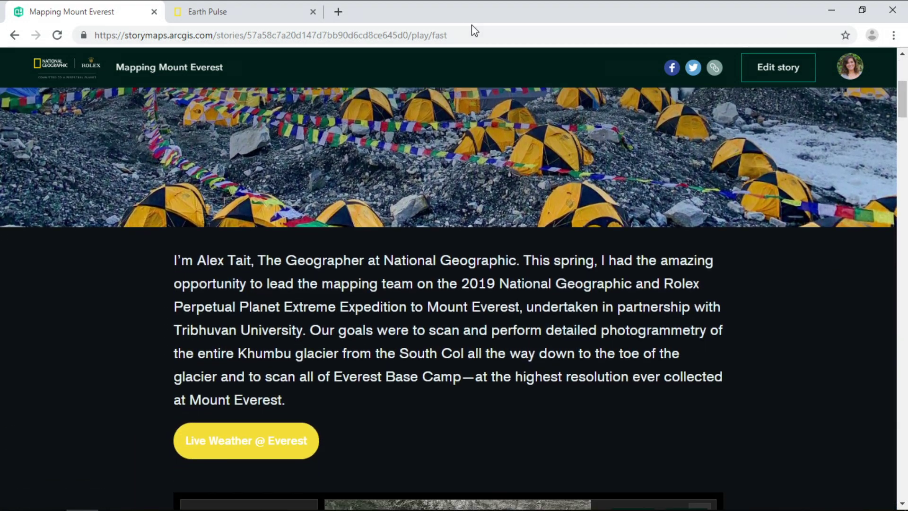
key(Page_Down)
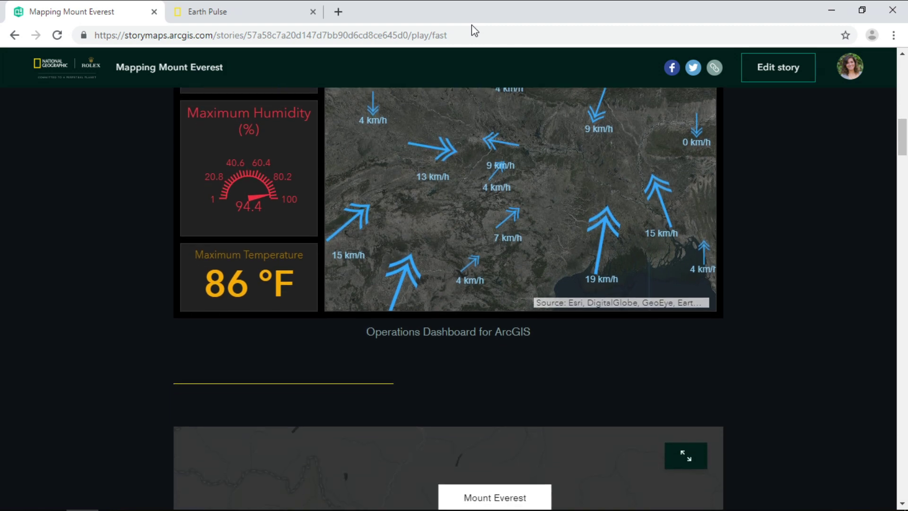
key(Page_Down)
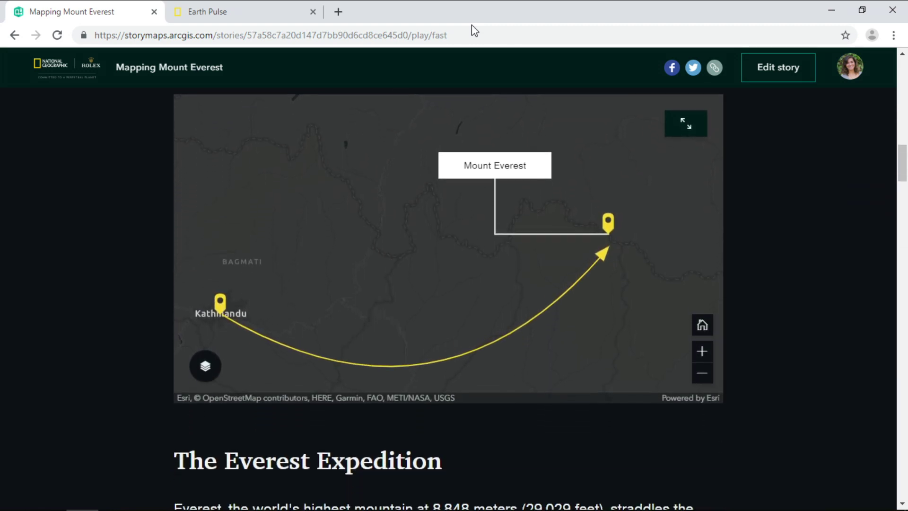
key(Page_Down)
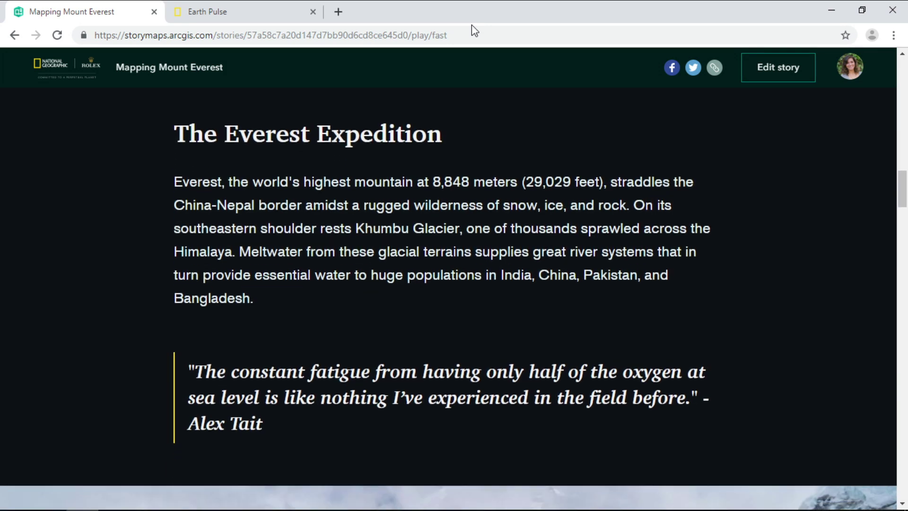
key(Page_Down)
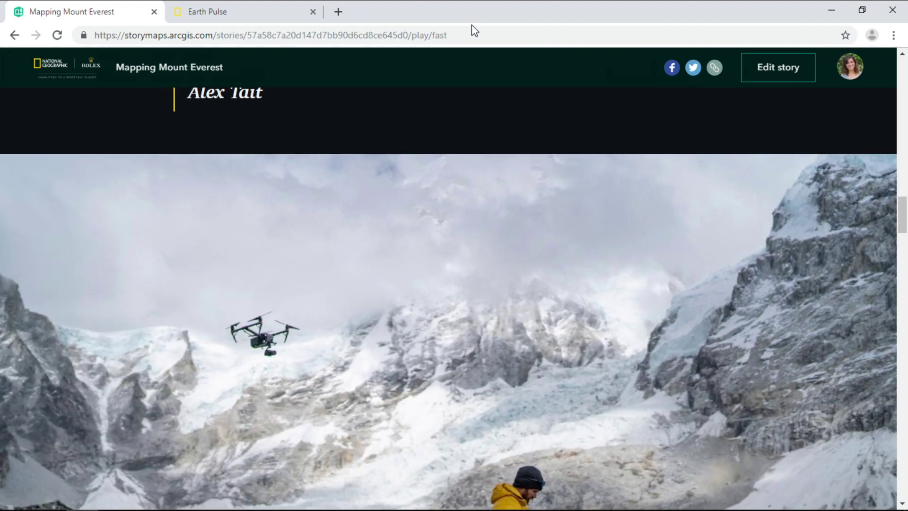
key(Page_Down)
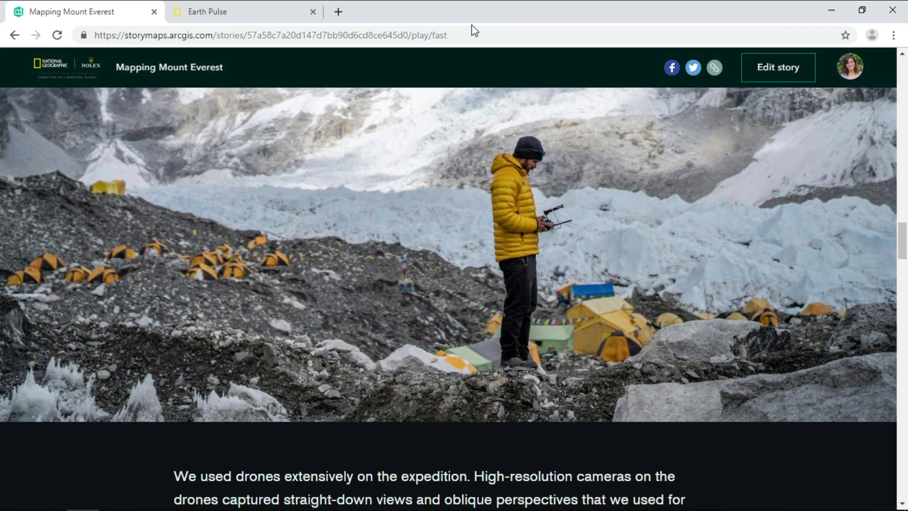
key(Page_Down)
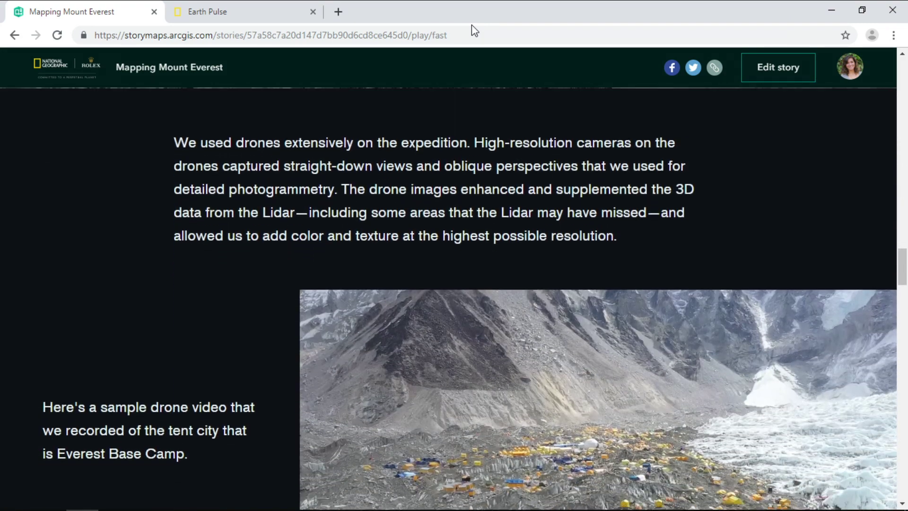
key(Page_Down)
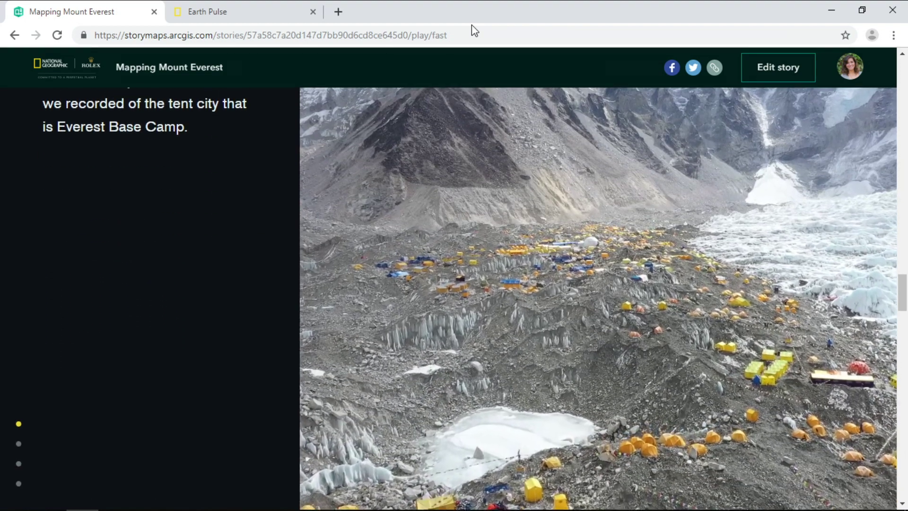
key(Page_Down)
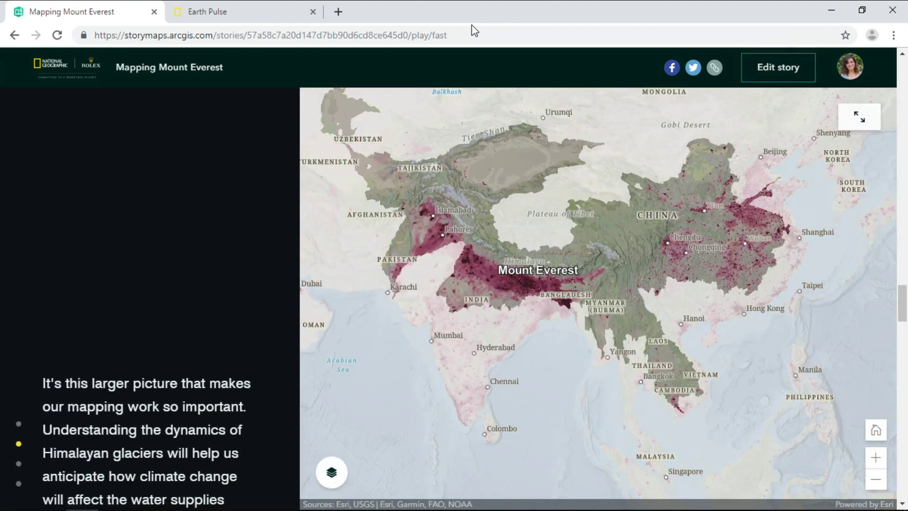
key(Page_Down)
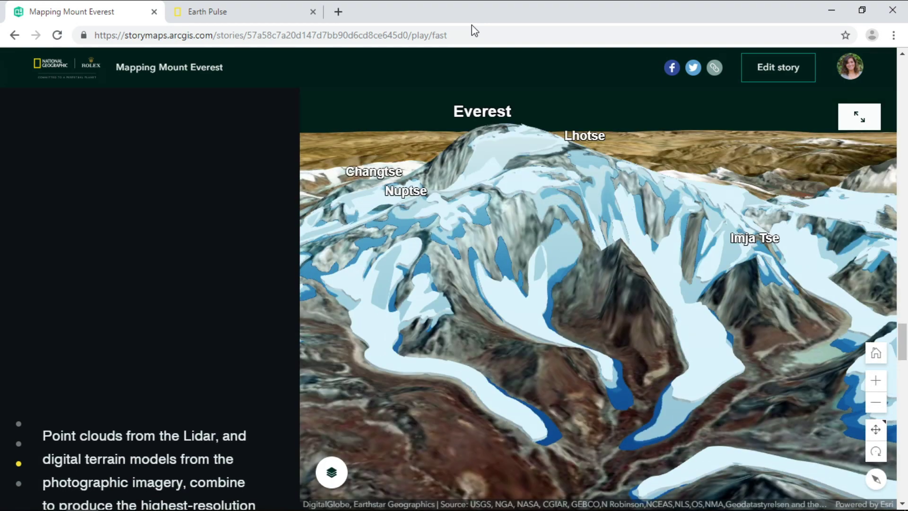
key(Page_Down)
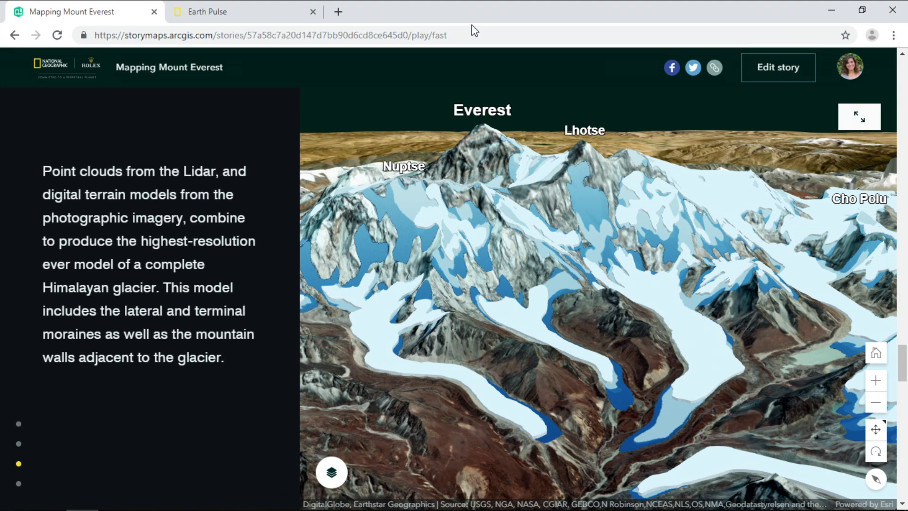
key(Page_Down)
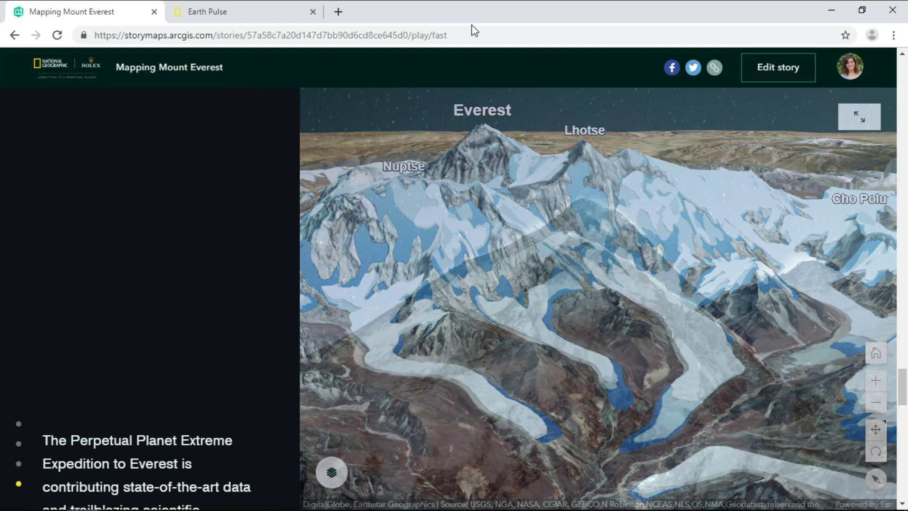
key(Page_Down)
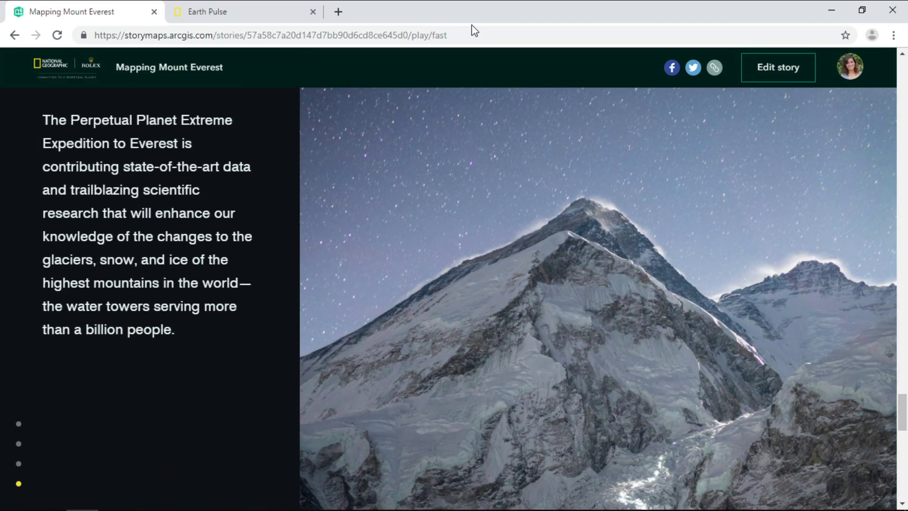
key(Page_Down)
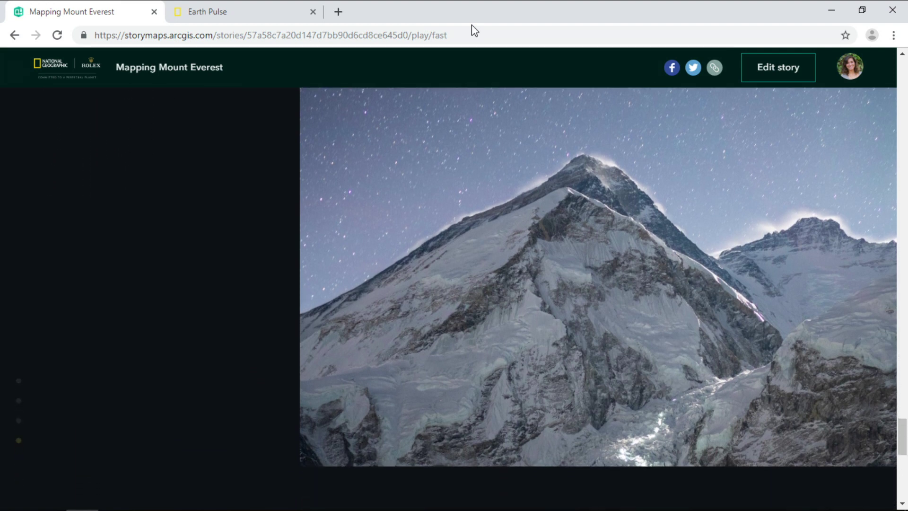